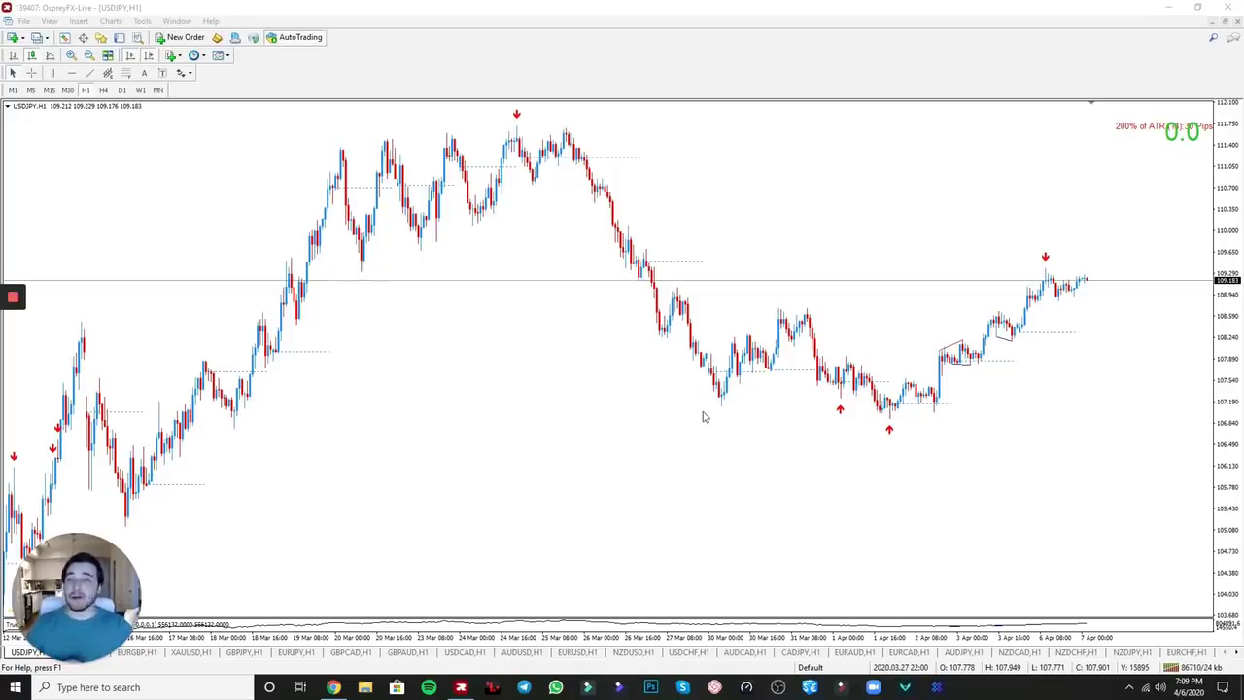
left_click(694, 269)
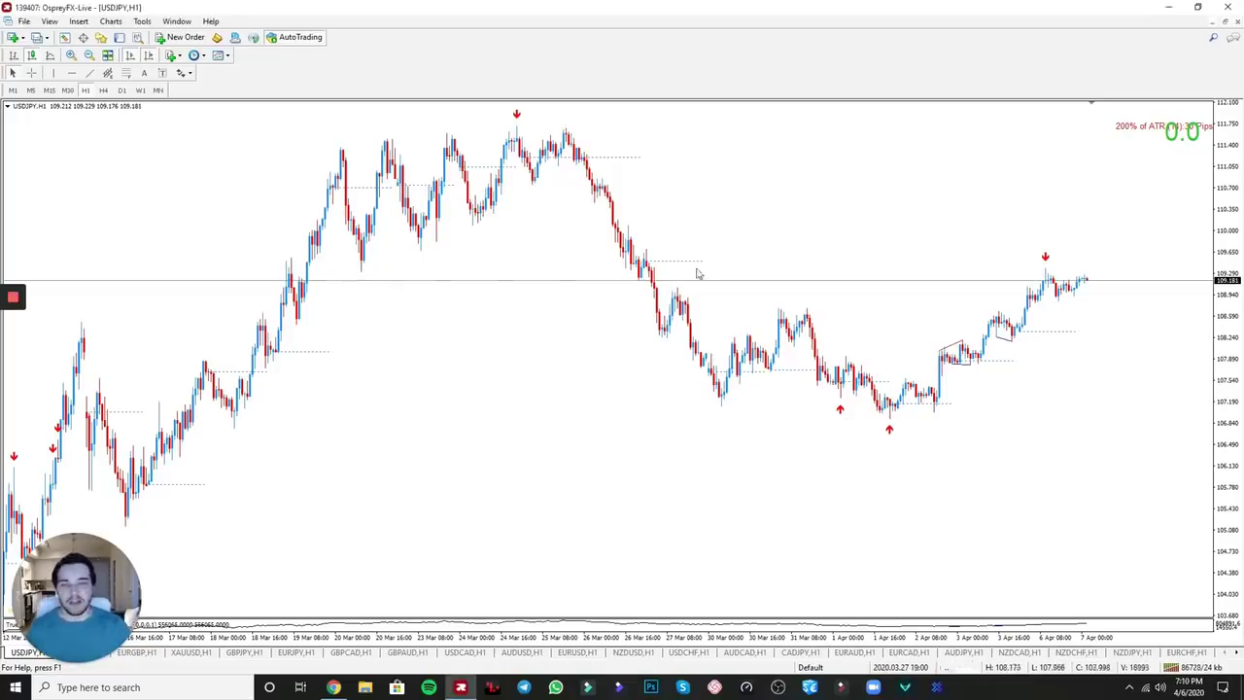
middle_click(543, 158)
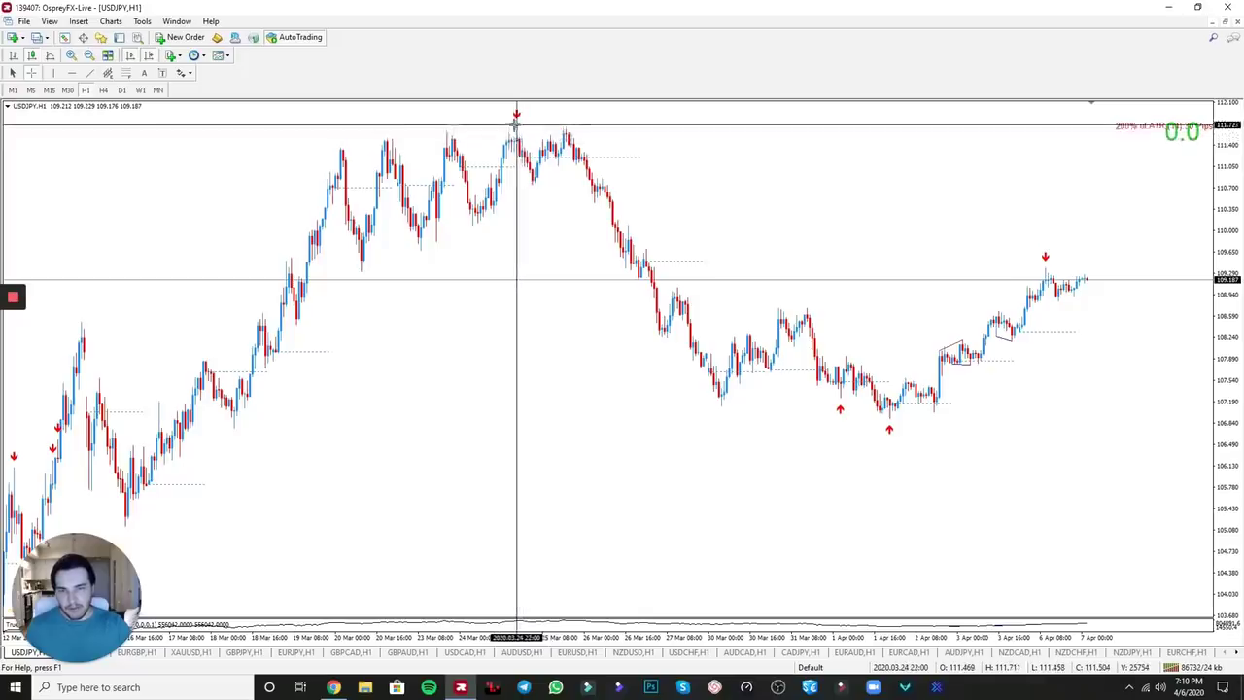
left_click_drag(520, 137, 534, 187)
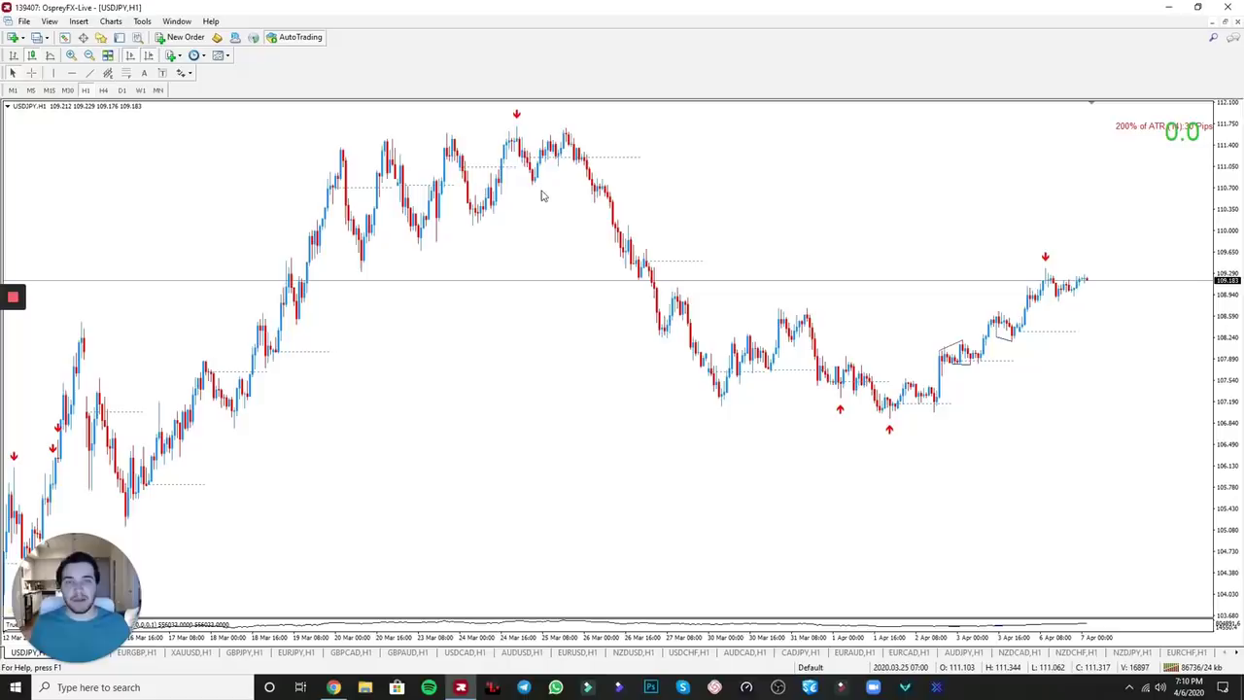
middle_click(517, 119)
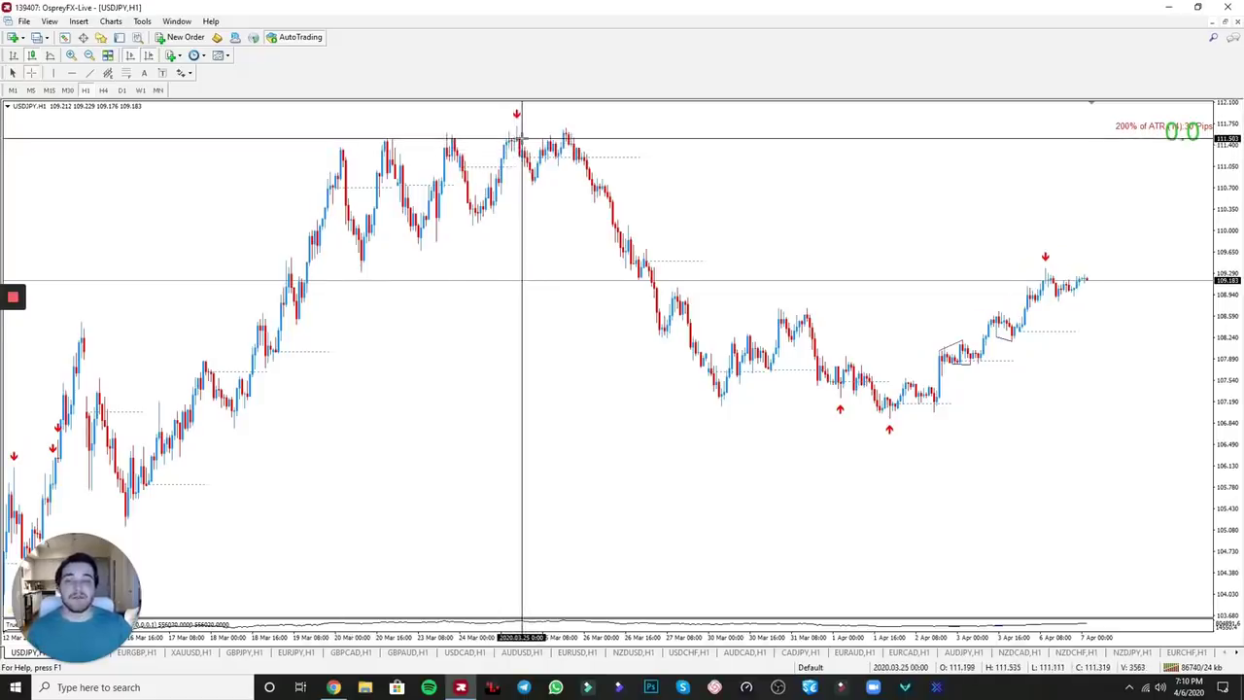
left_click_drag(521, 139, 532, 187)
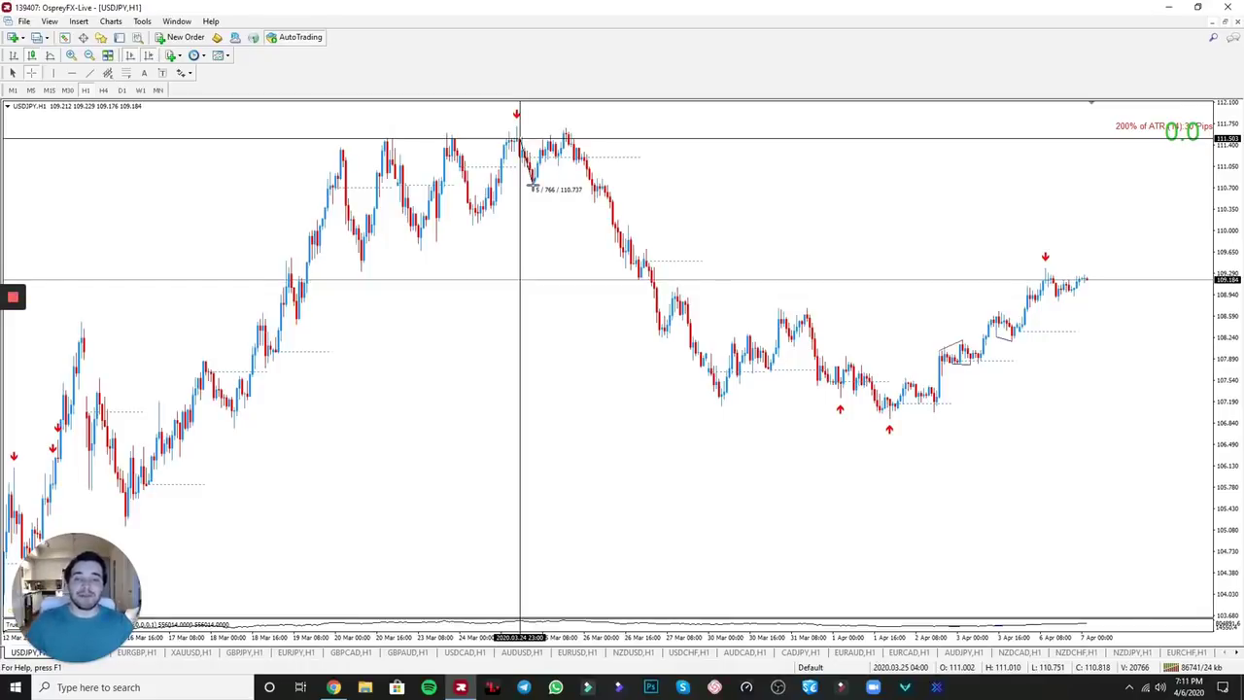
left_click_drag(533, 184, 898, 423)
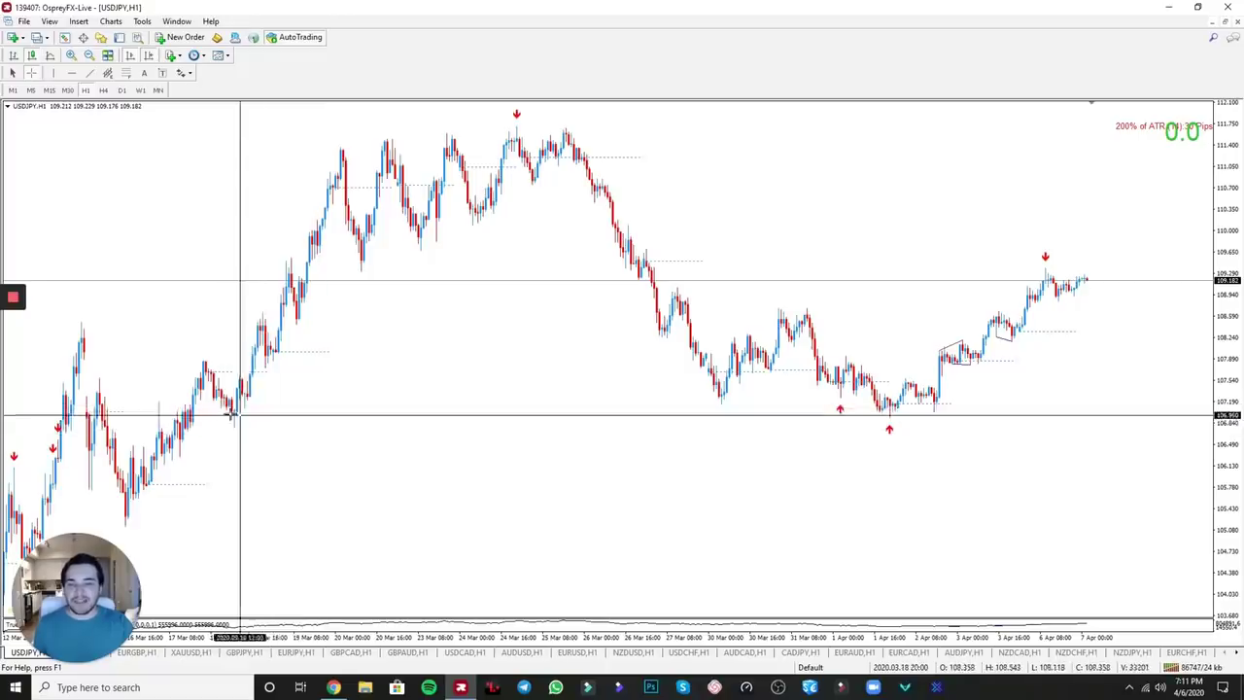
key("Escape")
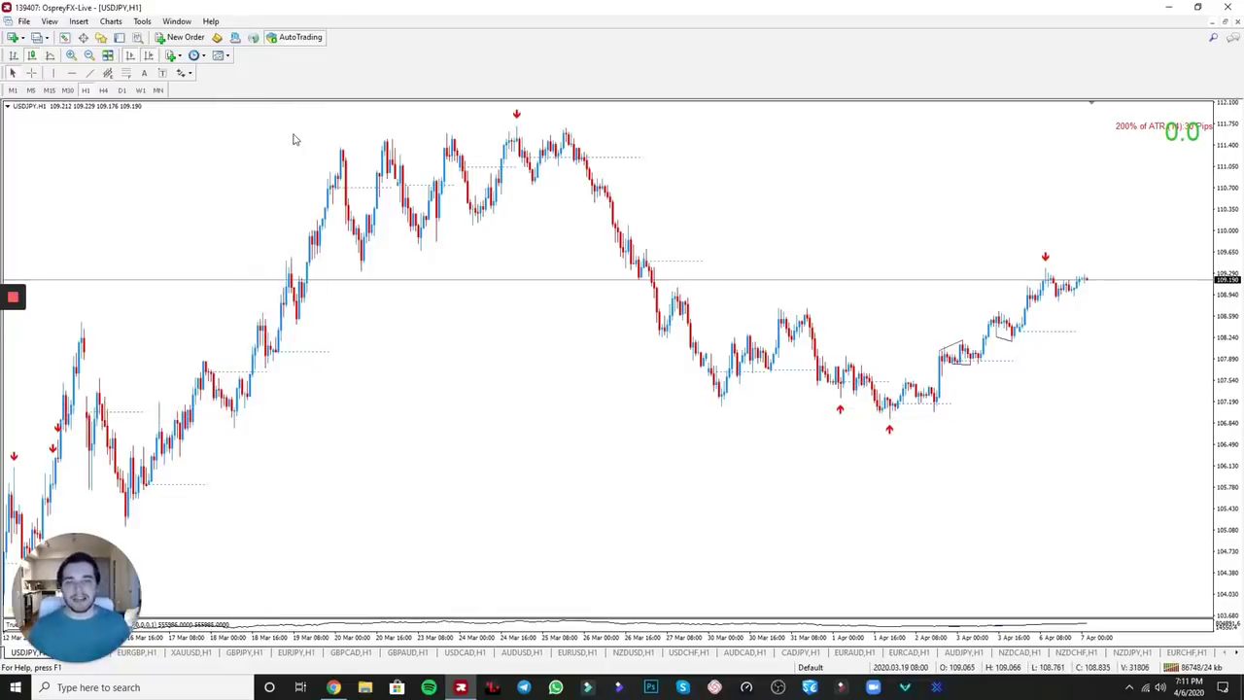
middle_click(244, 420)
middle_click(244, 420)
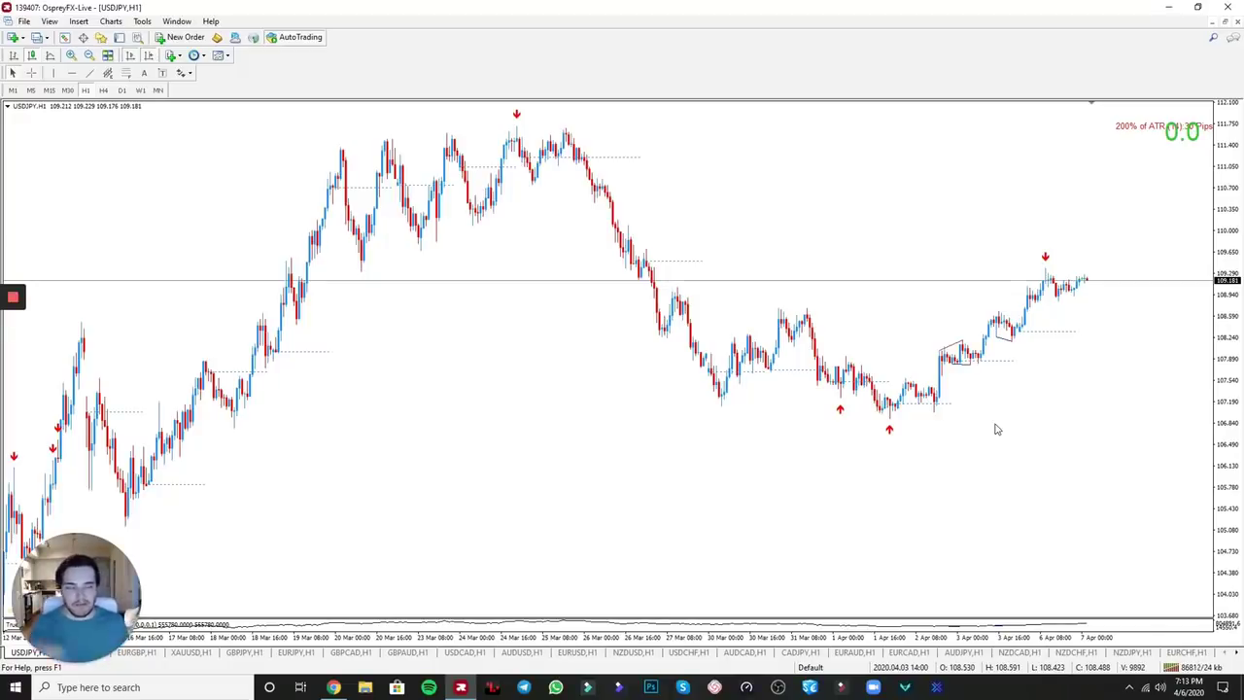
middle_click(955, 402)
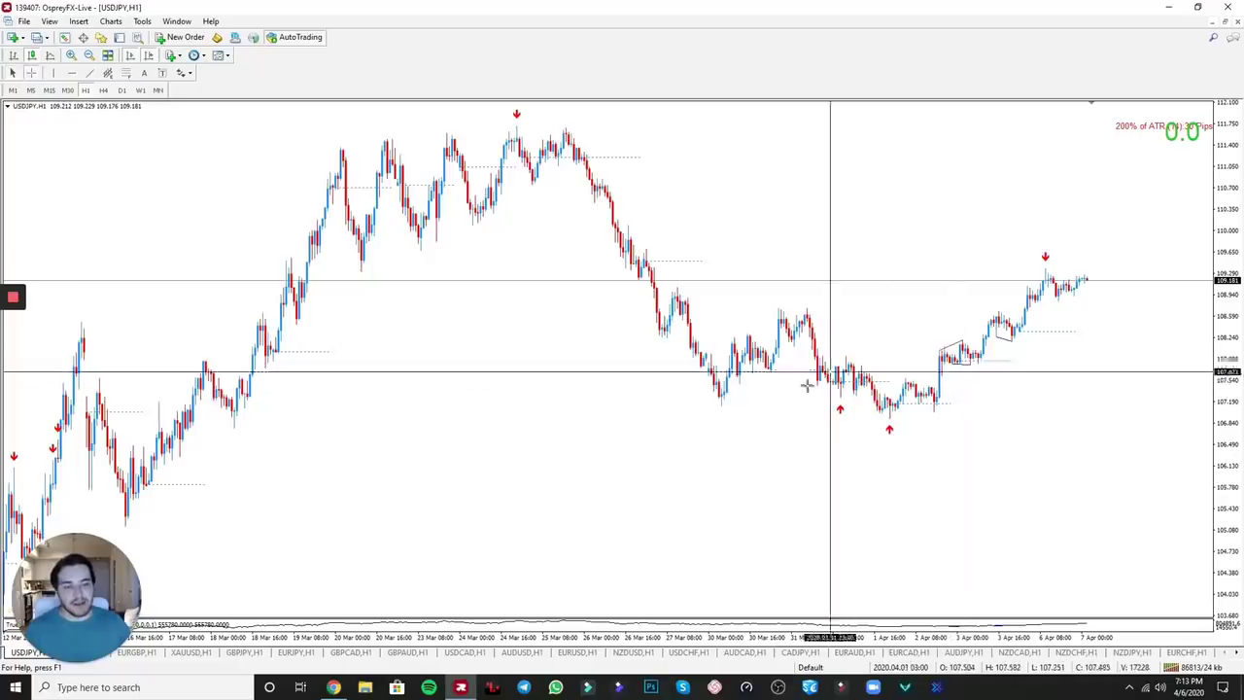
middle_click(723, 245)
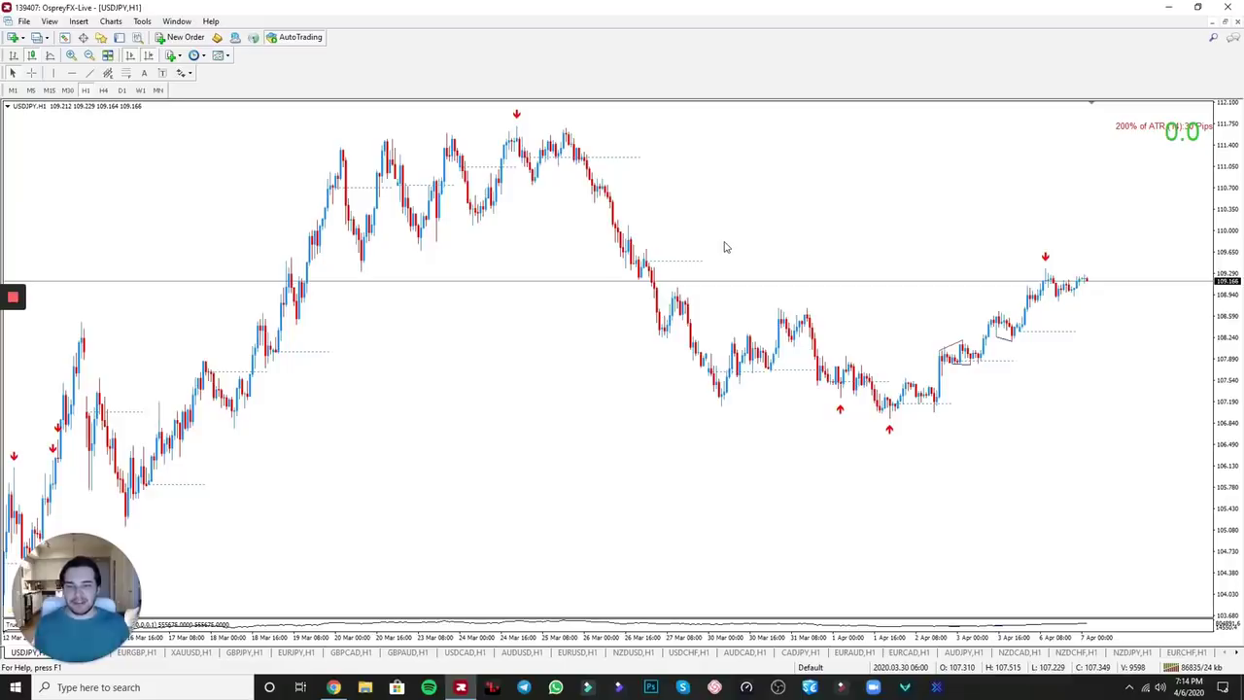
middle_click(297, 411)
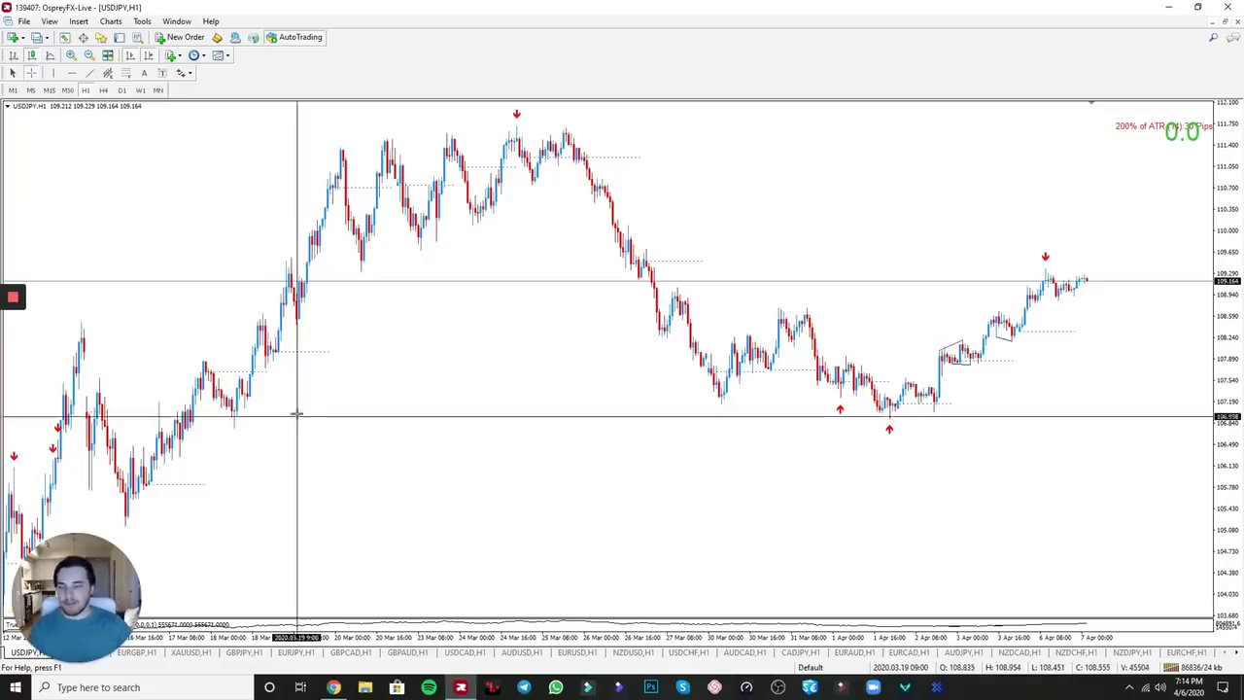
left_click(326, 414)
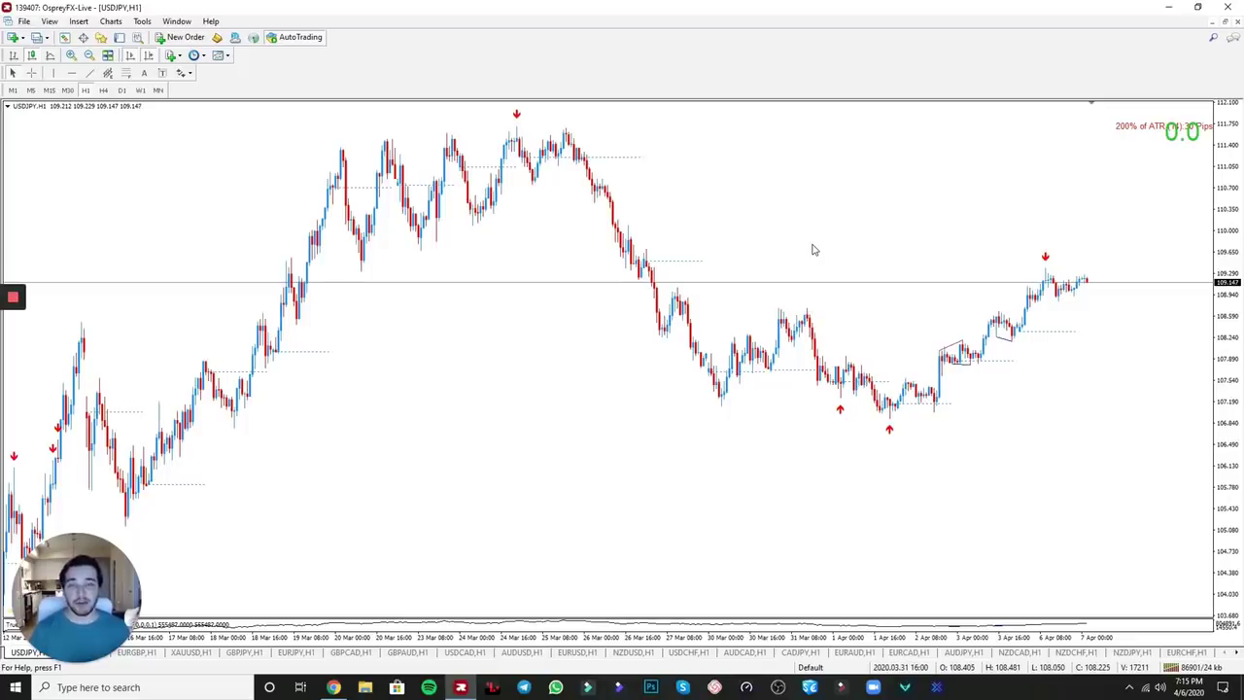
middle_click(932, 431)
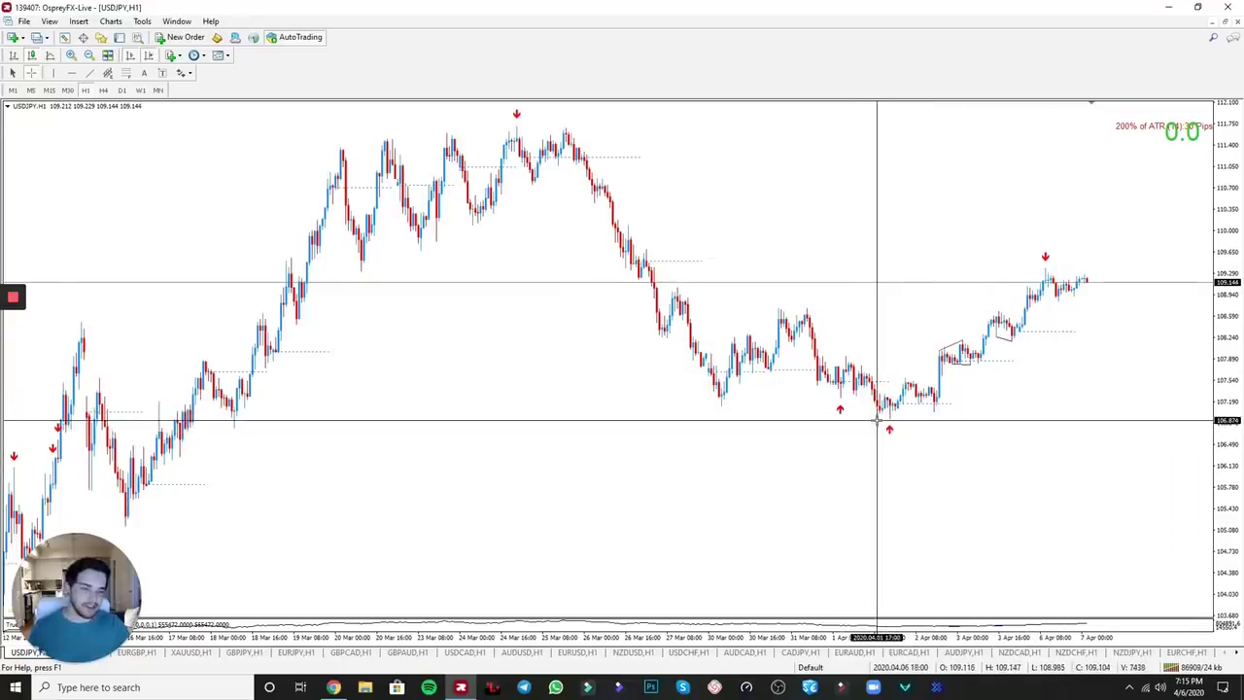
left_click_drag(882, 413, 1052, 267)
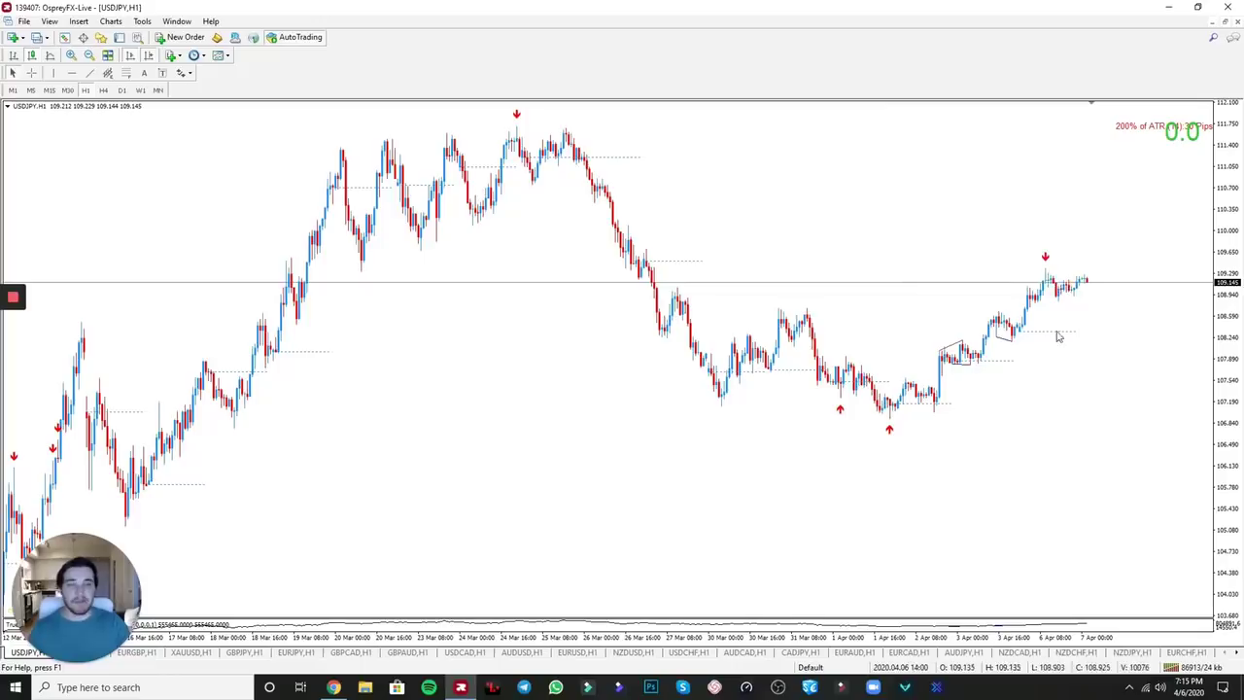
middle_click(933, 410)
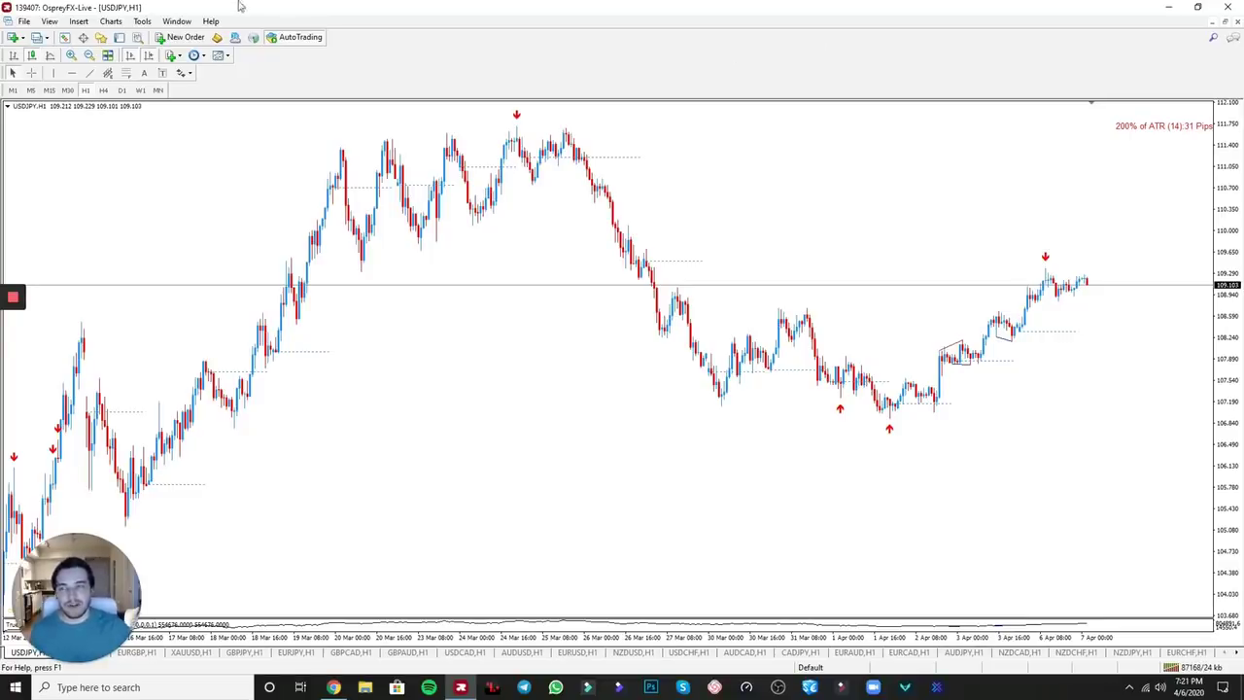
Measure pips upward from the latest USDJPY hourly candle with the crosshair.
middle_click(1184, 162)
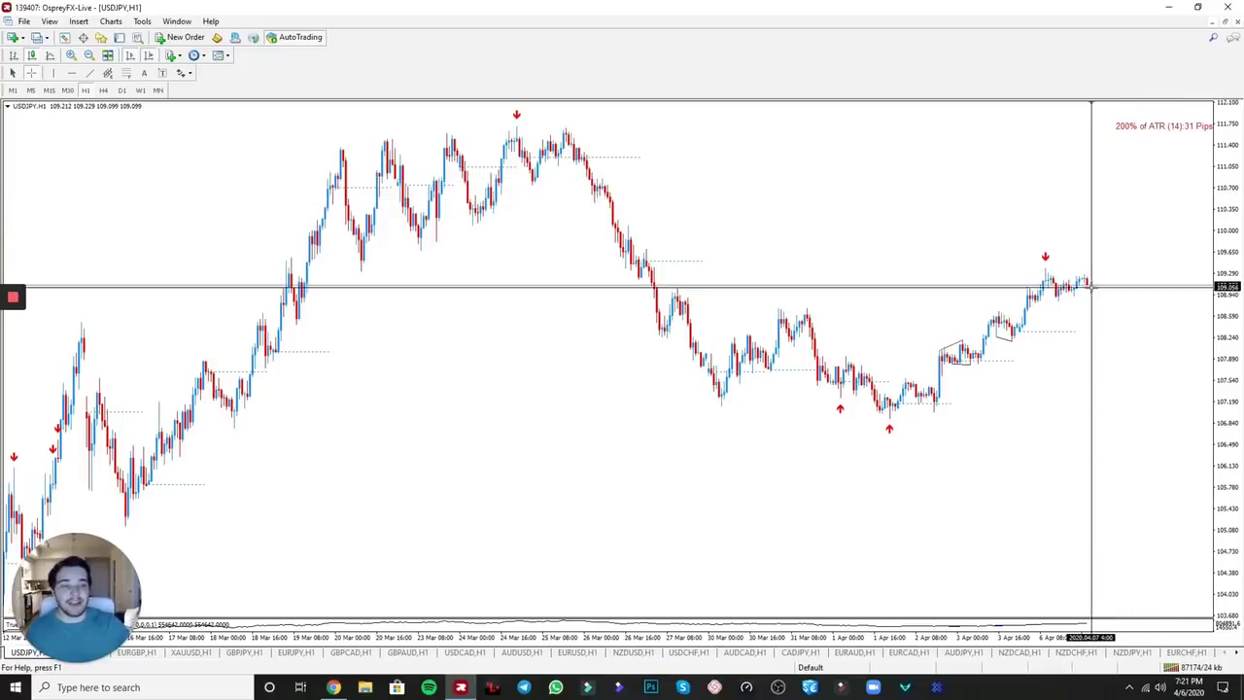
key("Escape")
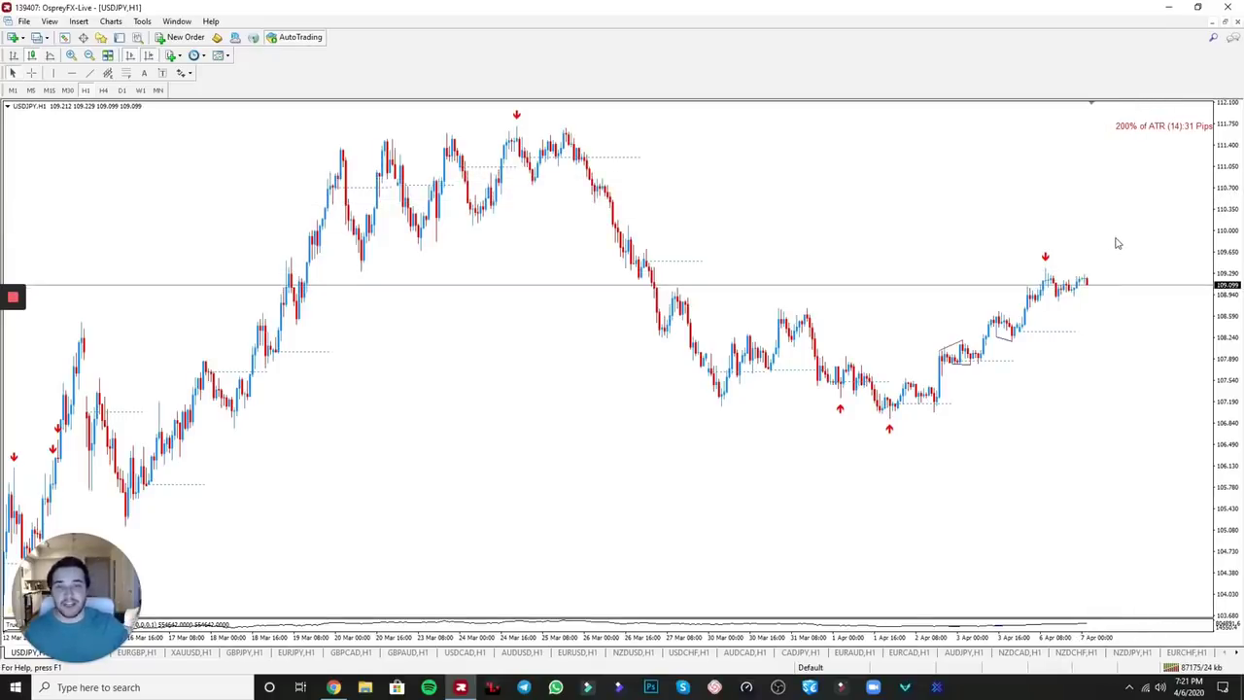
middle_click(1144, 184)
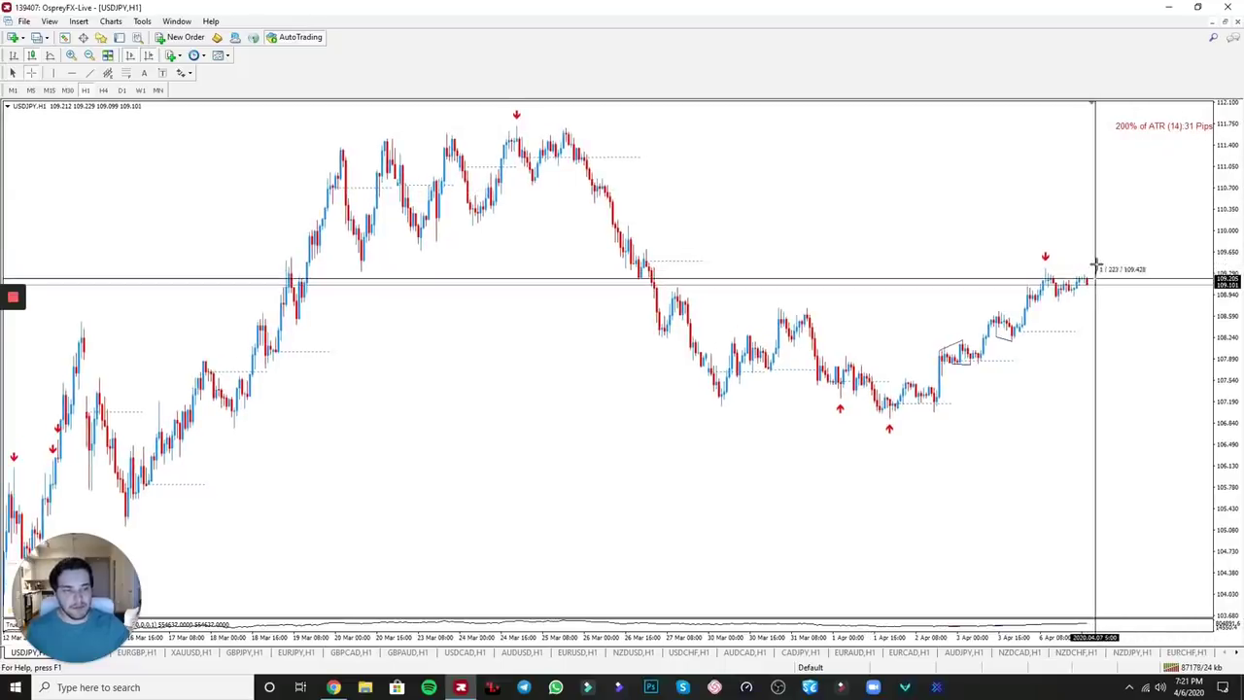
left_click_drag(1087, 283, 1088, 268)
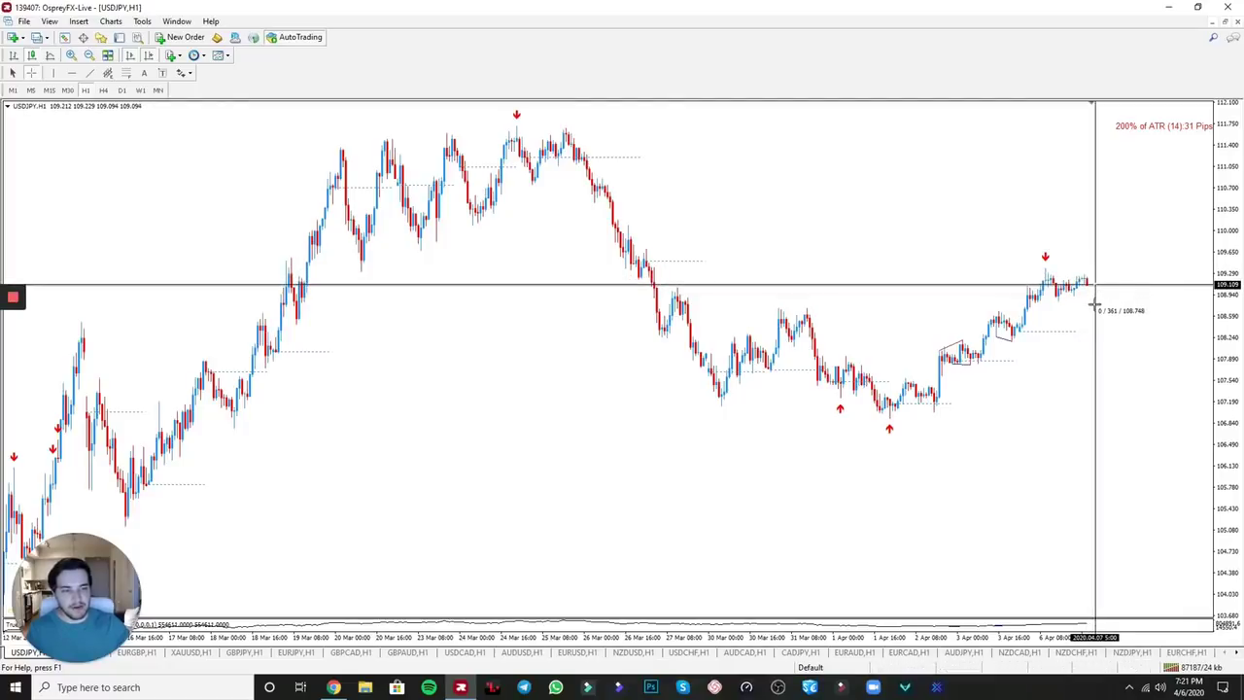
left_click(1094, 304)
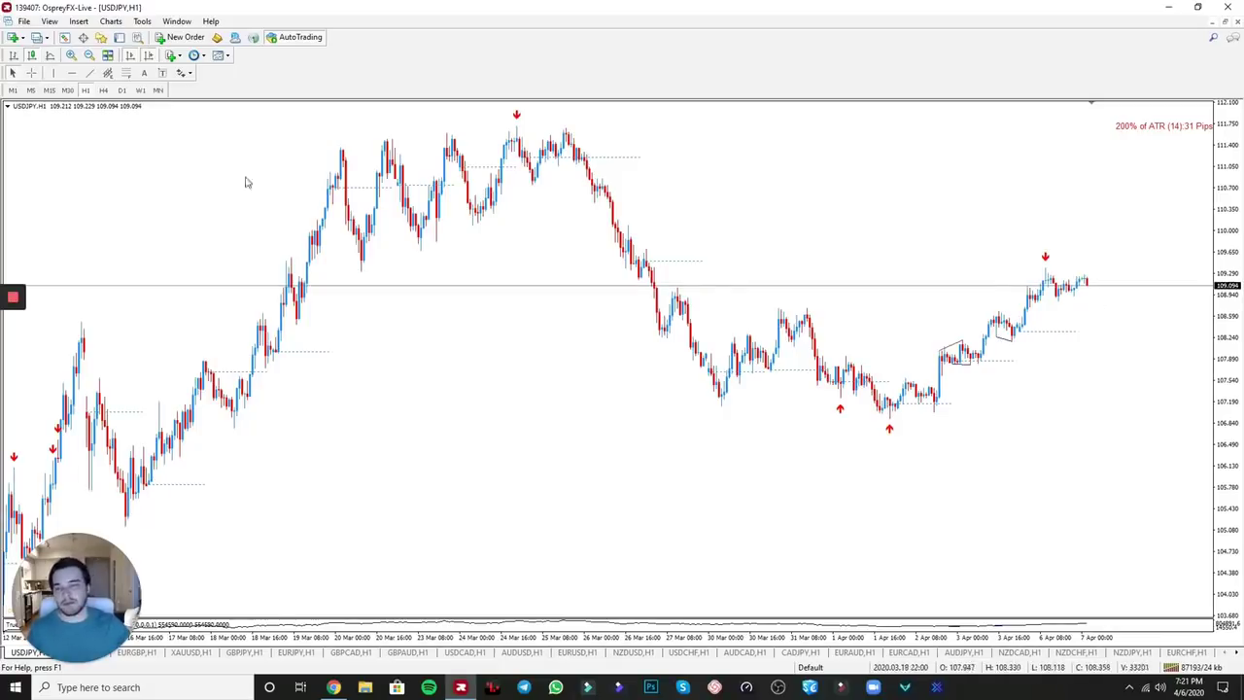
Switch USDJPY to H4 and measure pips up and down from the latest candle.
type("H4")
key("Return")
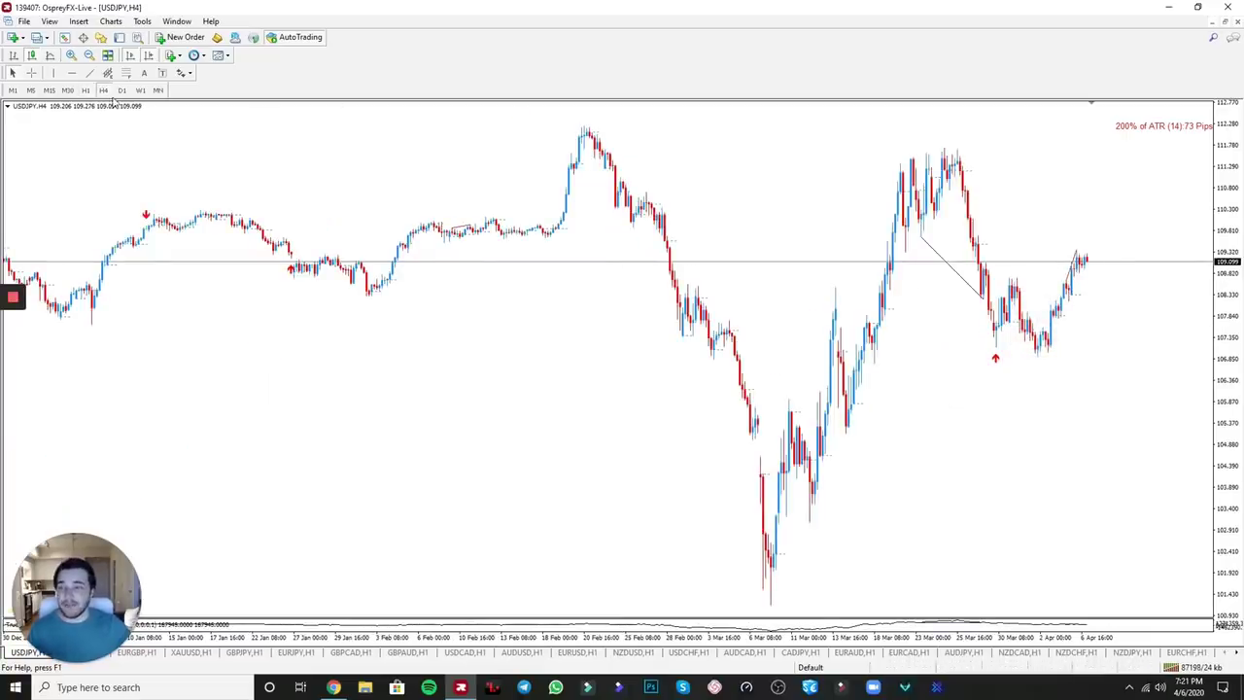
middle_click(1120, 207)
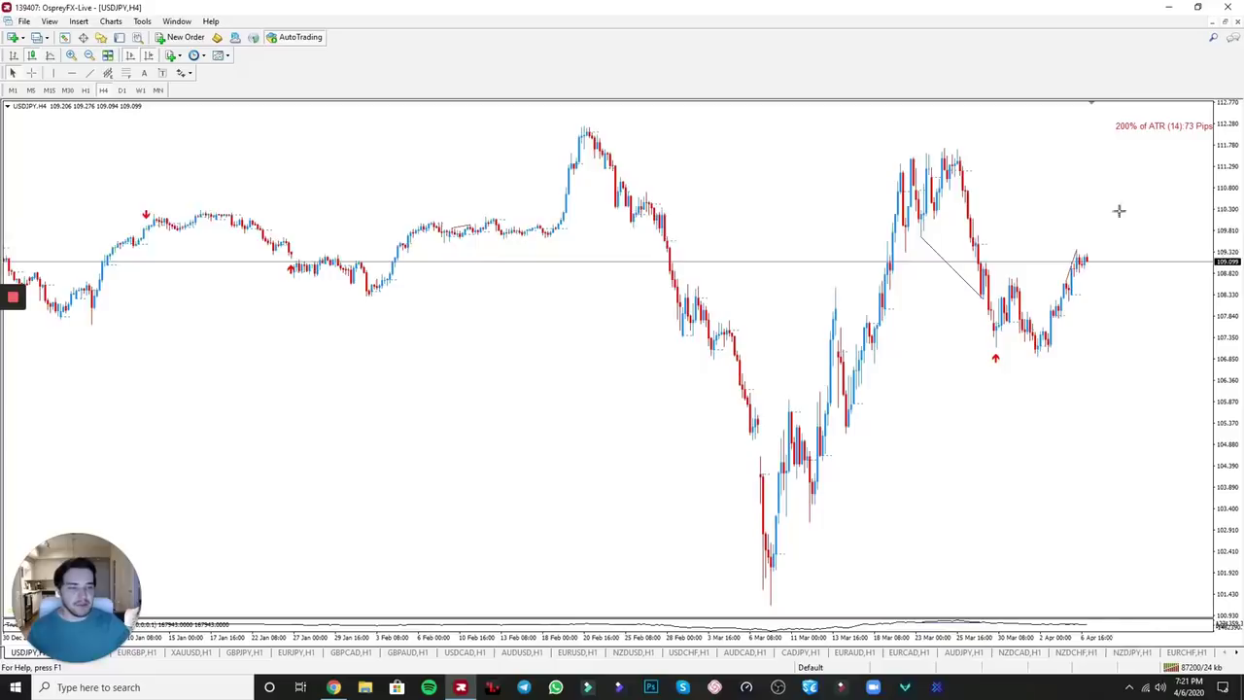
left_click_drag(1098, 260, 1091, 297)
middle_click(1091, 259)
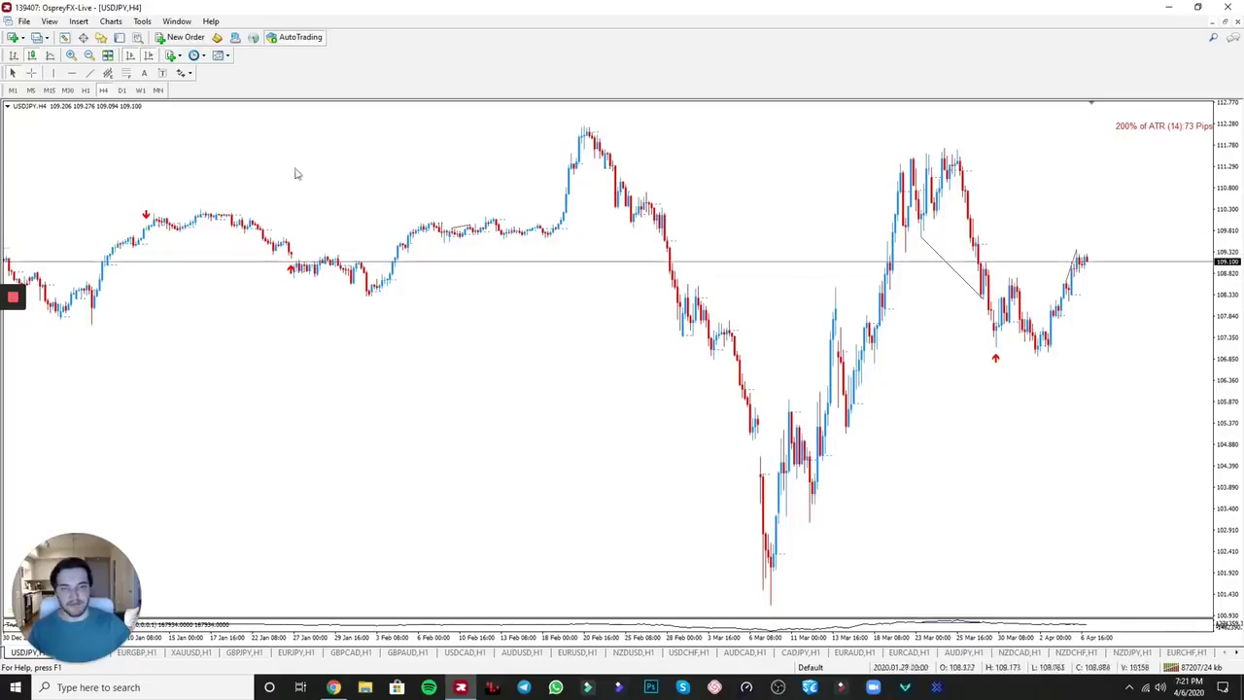
Measure pips upward from the latest daily candle on D1, then return the chart to H1.
left_click(121, 90)
middle_click(1127, 223)
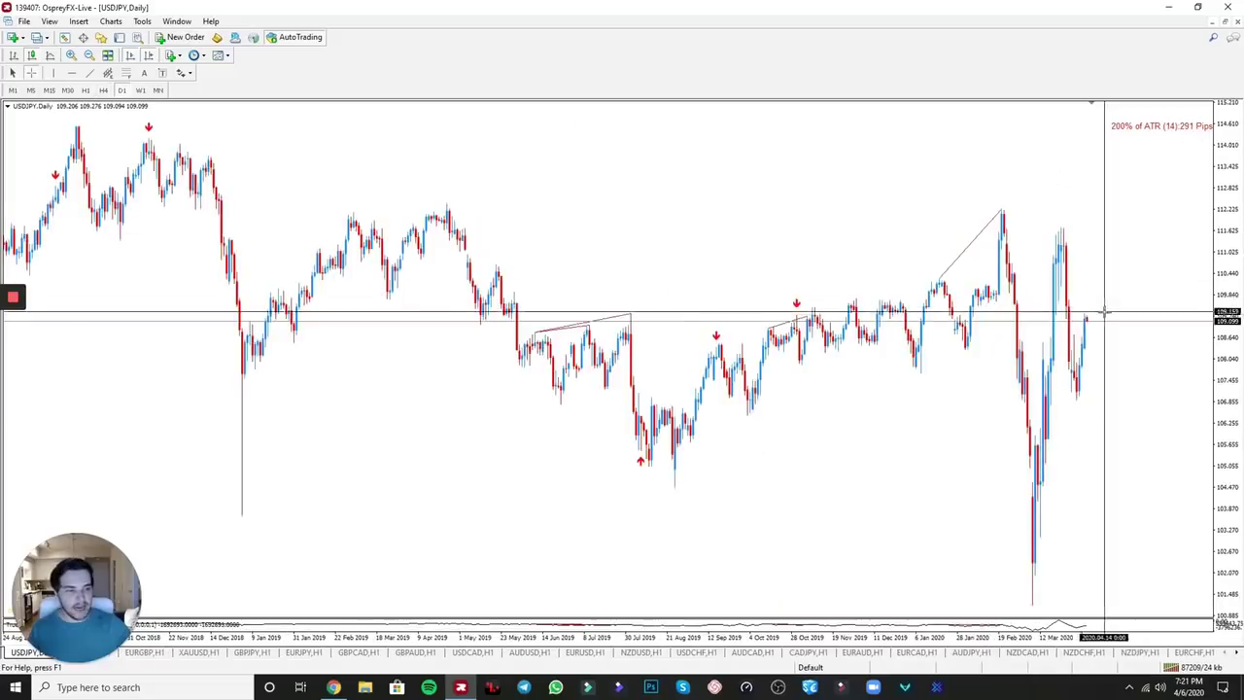
left_click_drag(1096, 322, 1098, 240)
left_click(1102, 255)
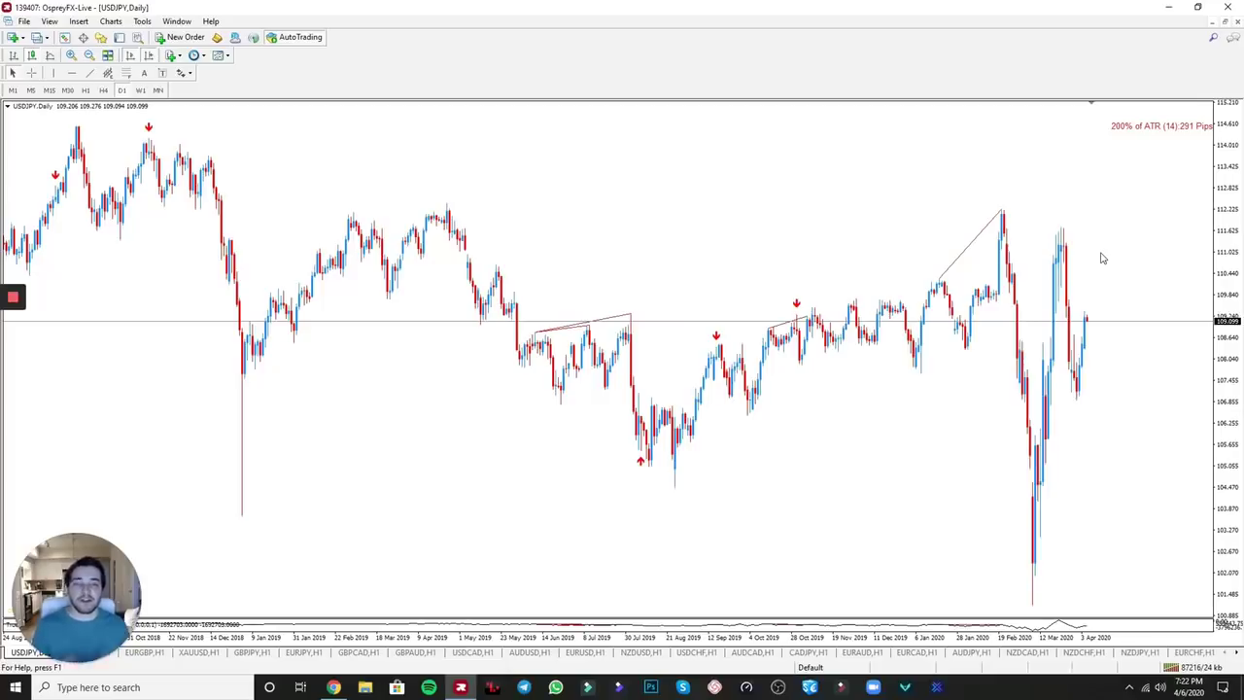
type("H1")
key("Return")
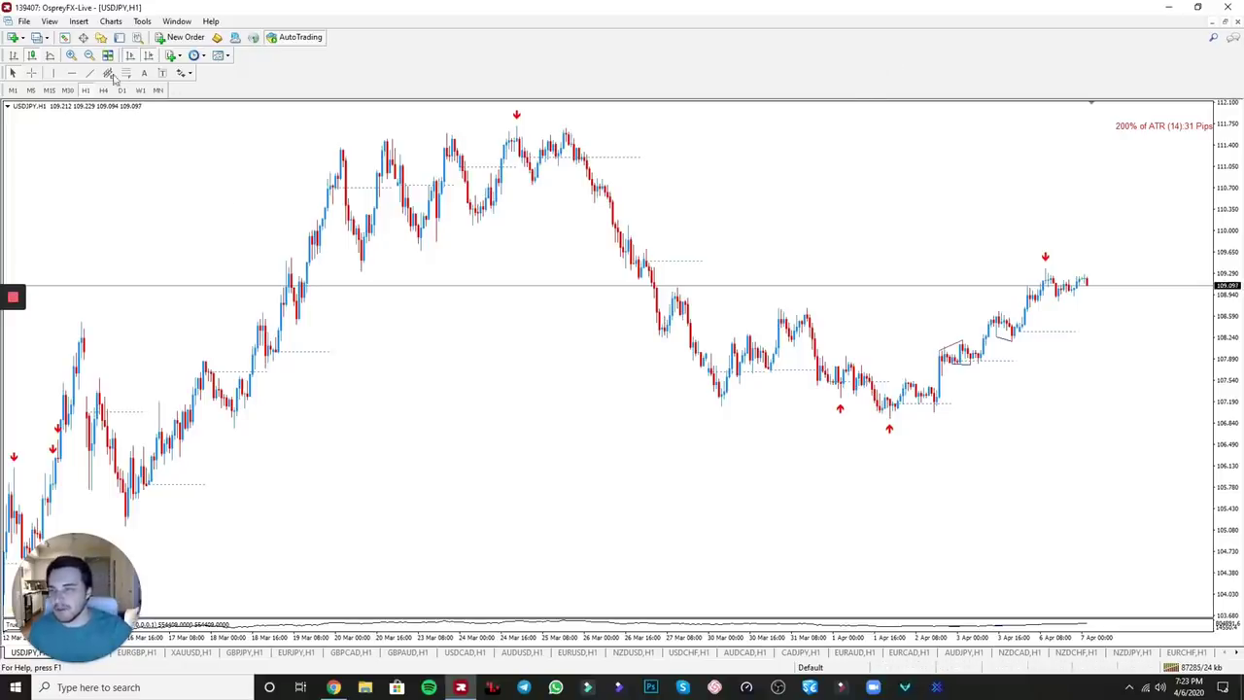
Replace USDJPY with NZDCAD from Market Watch, close the list, and turn the crosshair on.
left_click(62, 39)
left_click_drag(59, 365, 938, 348)
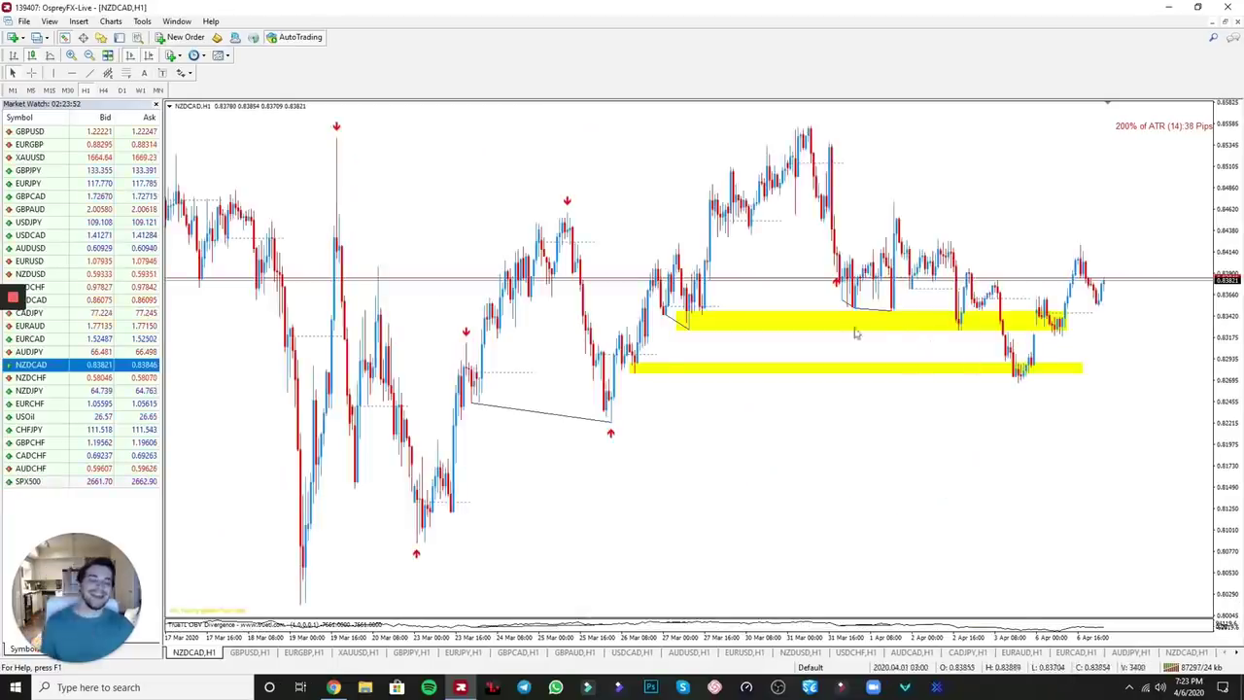
left_click(66, 38)
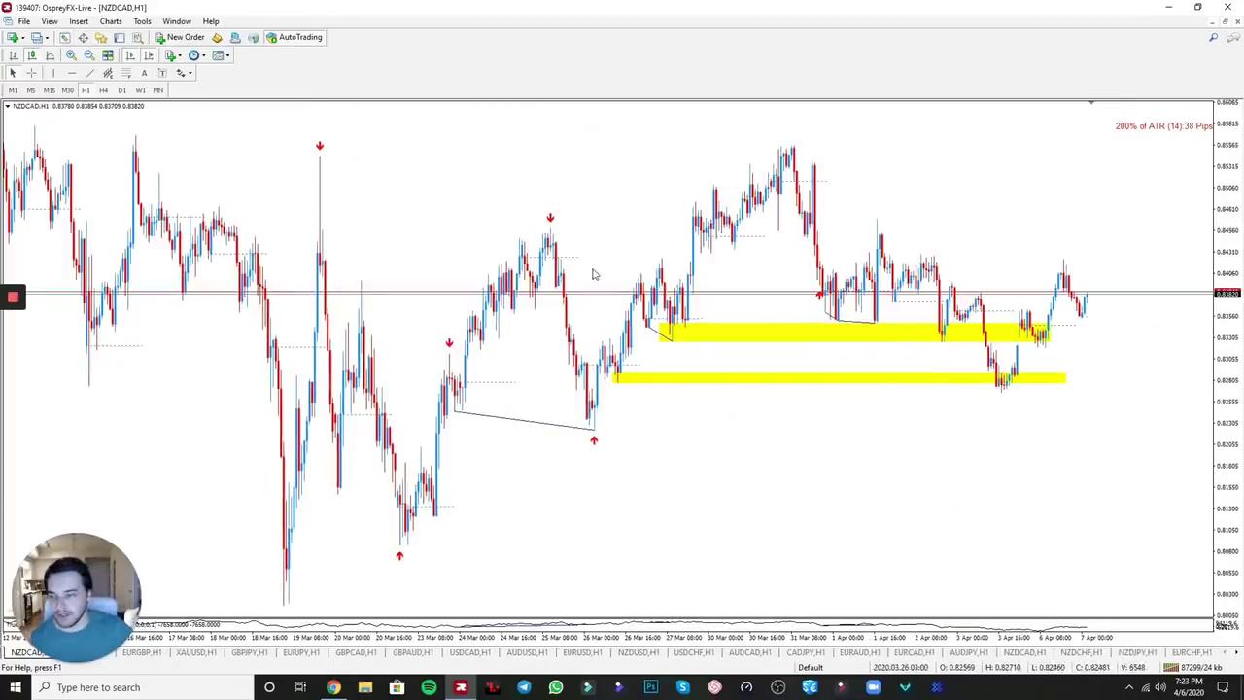
middle_click(680, 337)
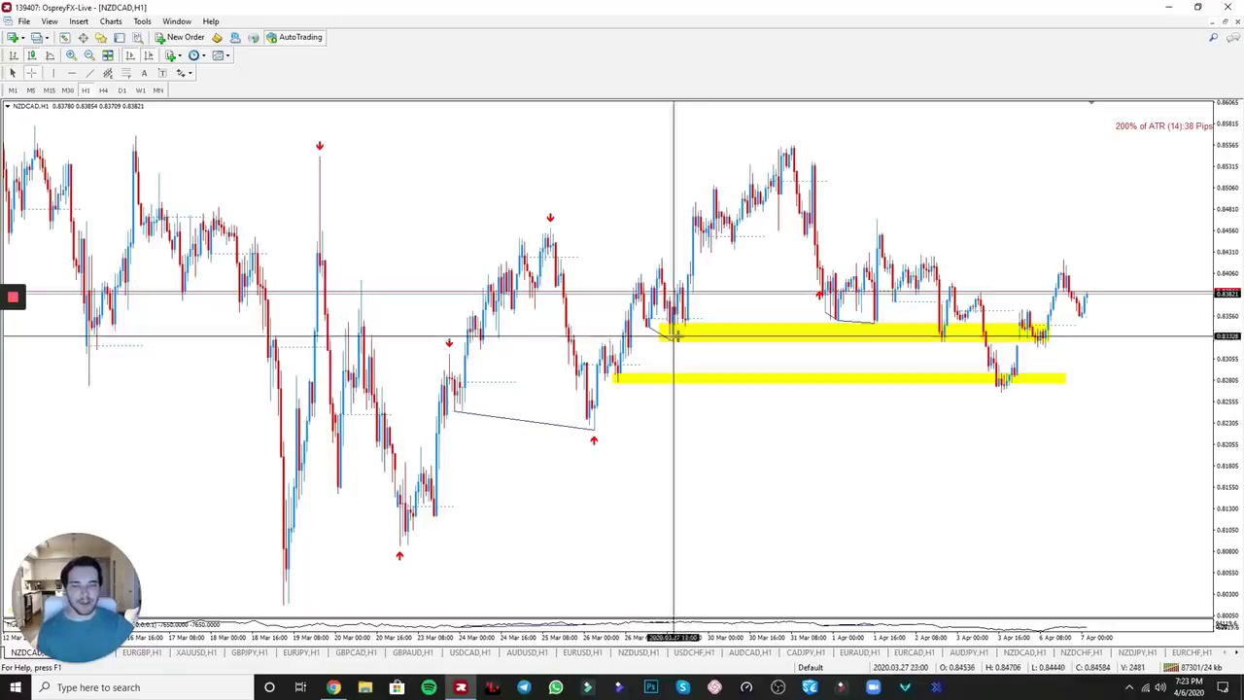
middle_click(1048, 321)
middle_click(1047, 321)
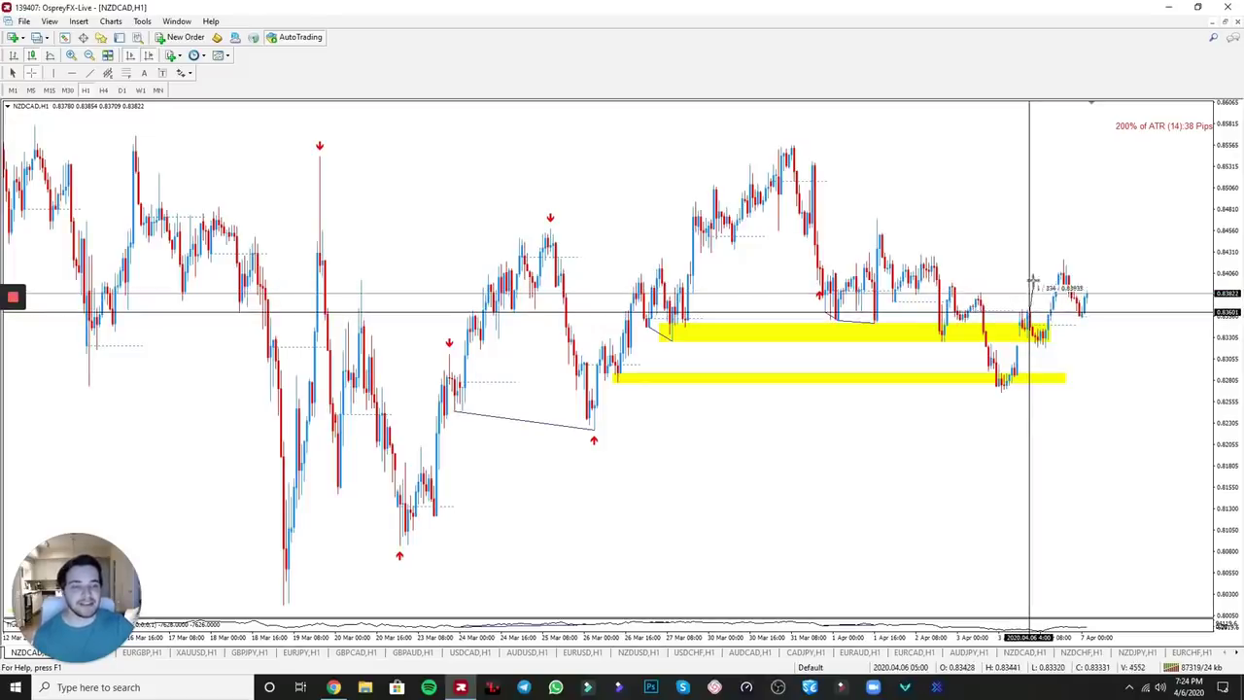
Switch NZDCAD to H4 and measure the pip distance down from the 0.8445 level.
left_click(104, 89)
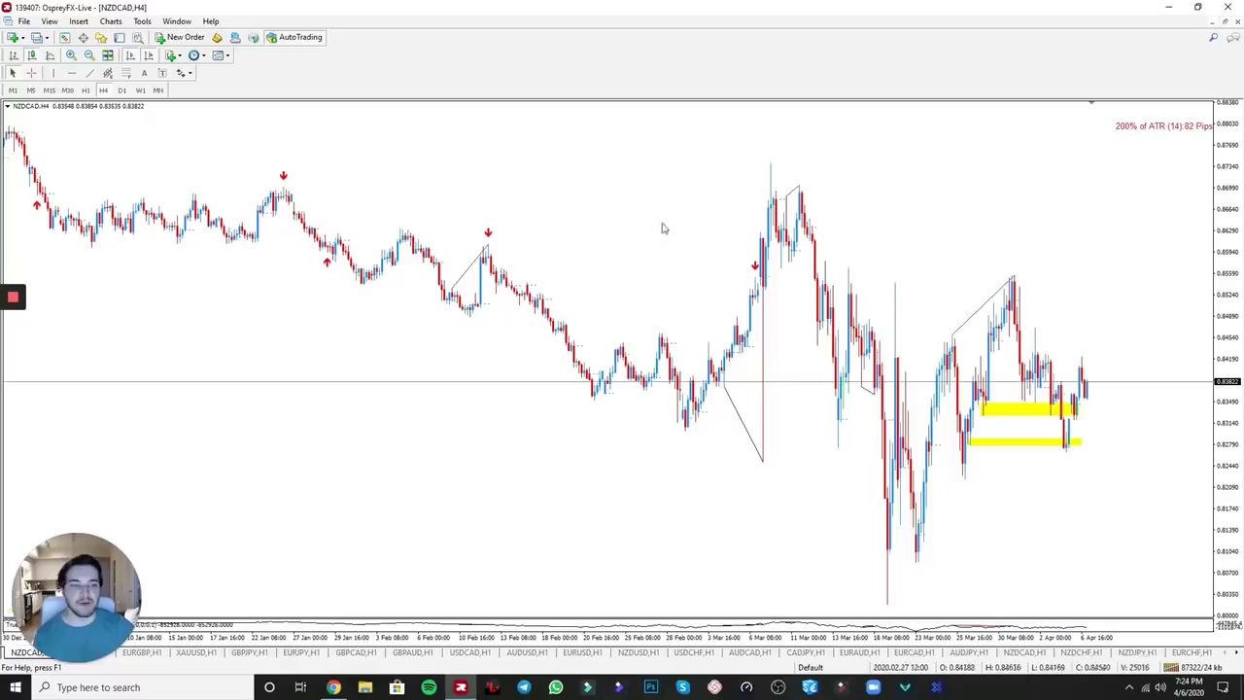
middle_click(1011, 262)
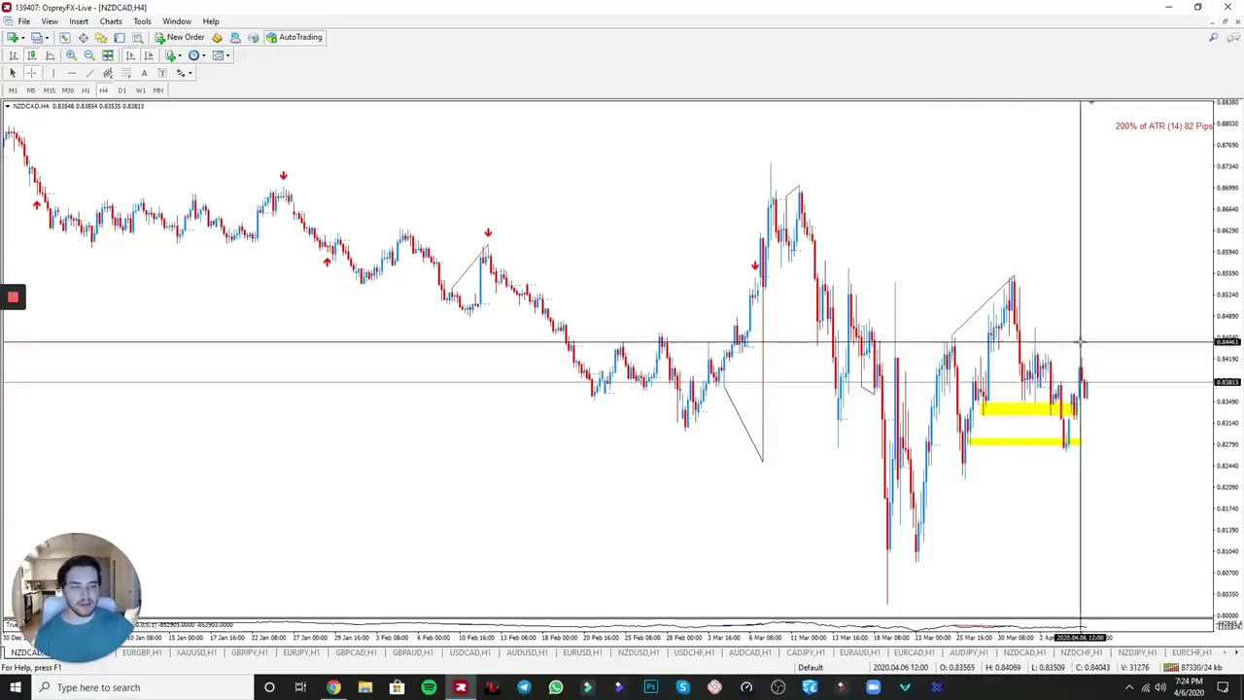
mouse_move(1073, 393)
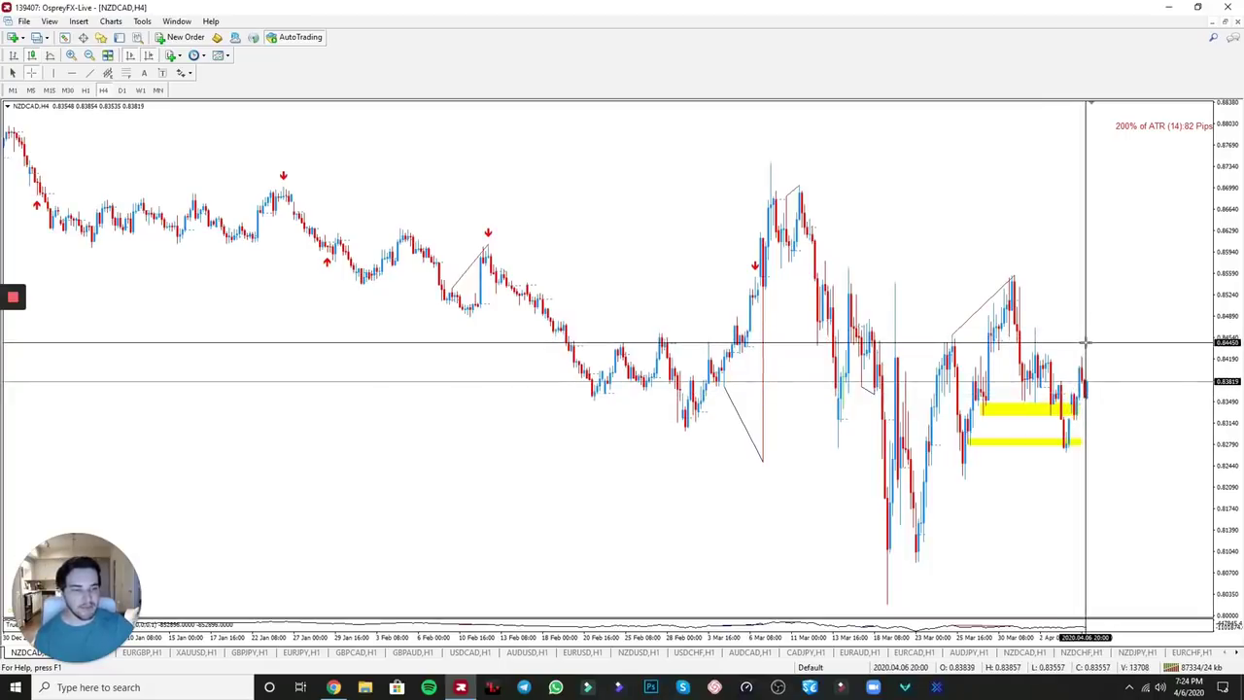
left_click_drag(1086, 342, 1076, 417)
left_click(85, 89)
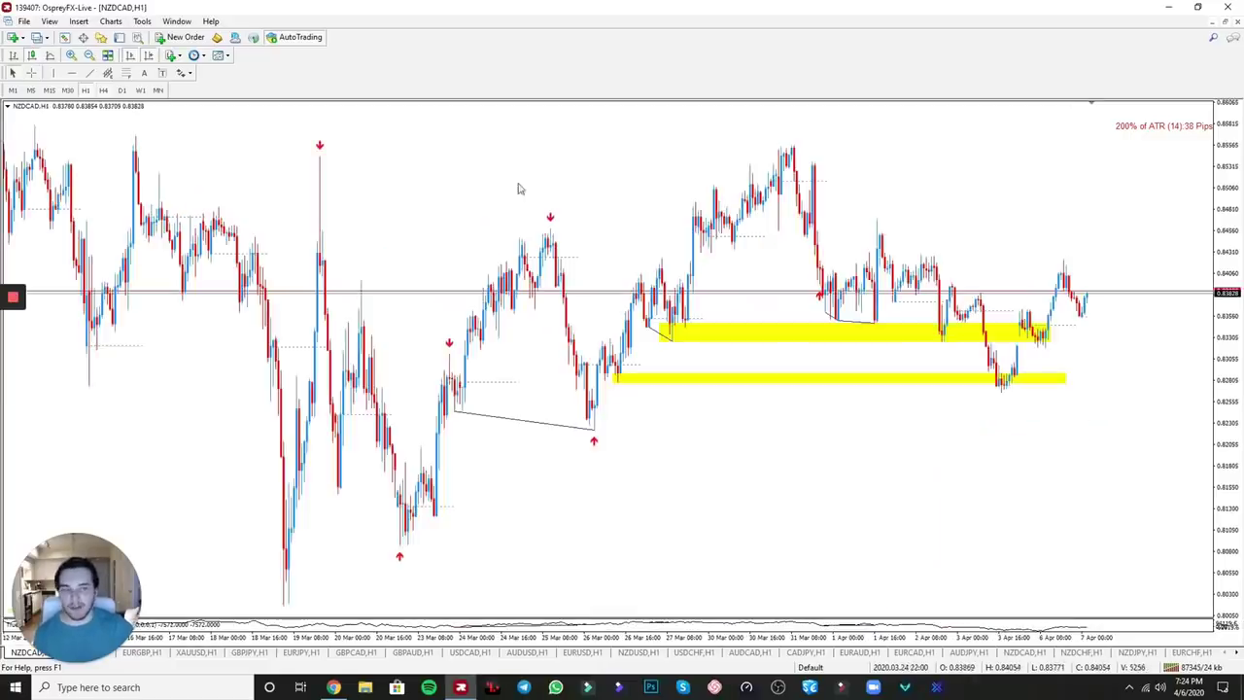
middle_click(1041, 325)
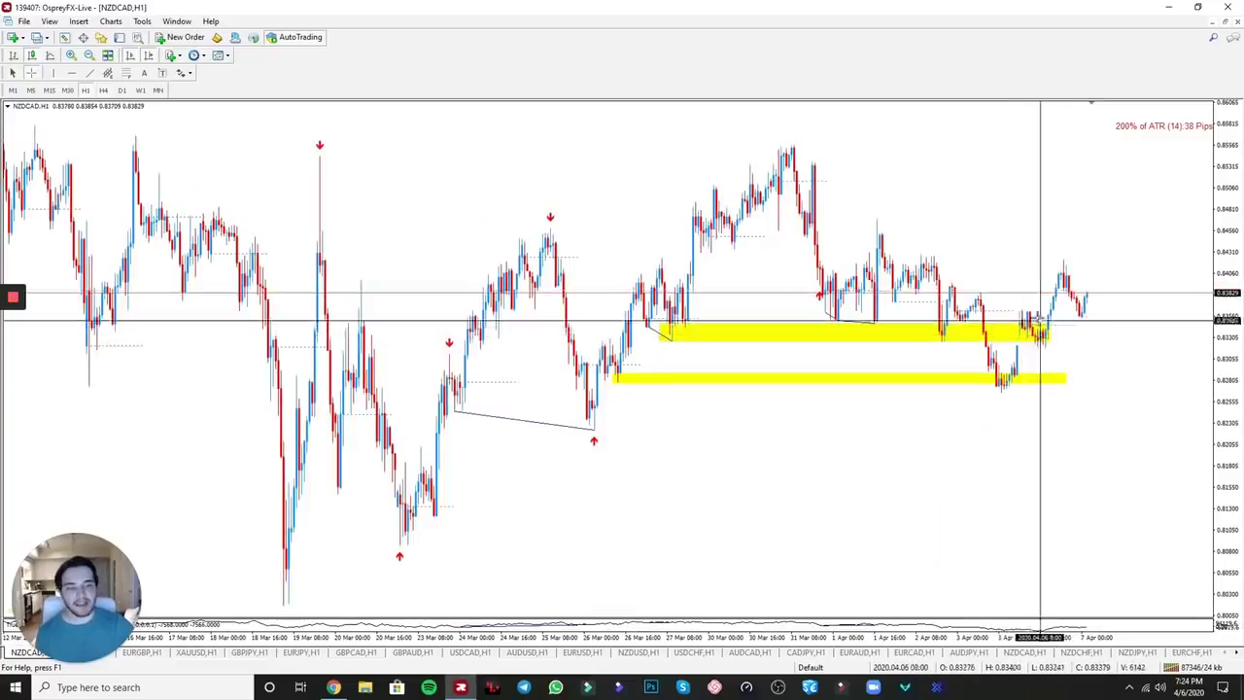
left_click_drag(1035, 310, 1040, 350)
middle_click(1052, 351)
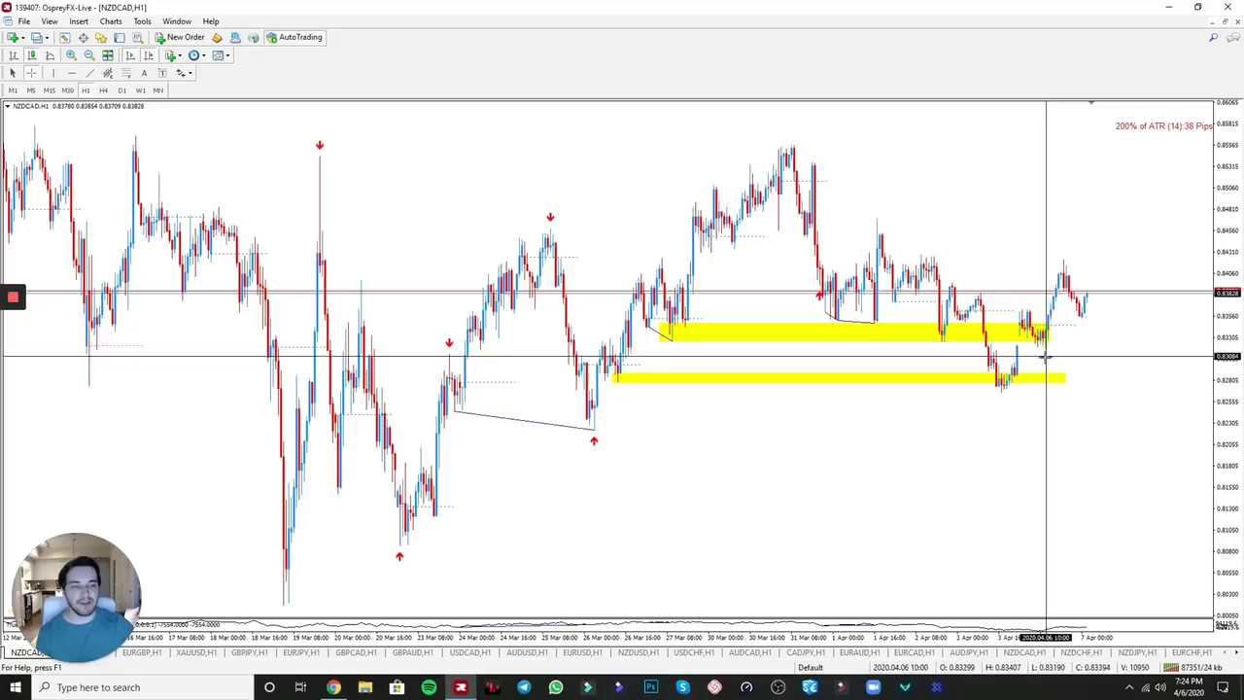
middle_click(1052, 356)
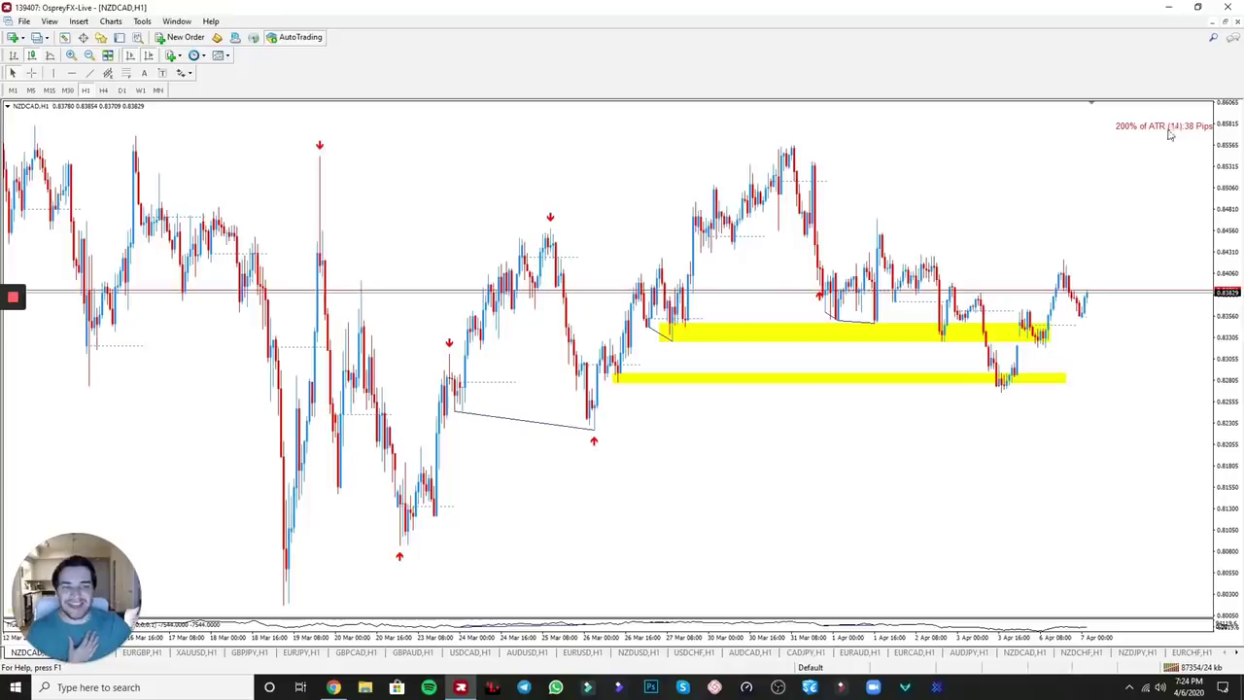
middle_click(1083, 324)
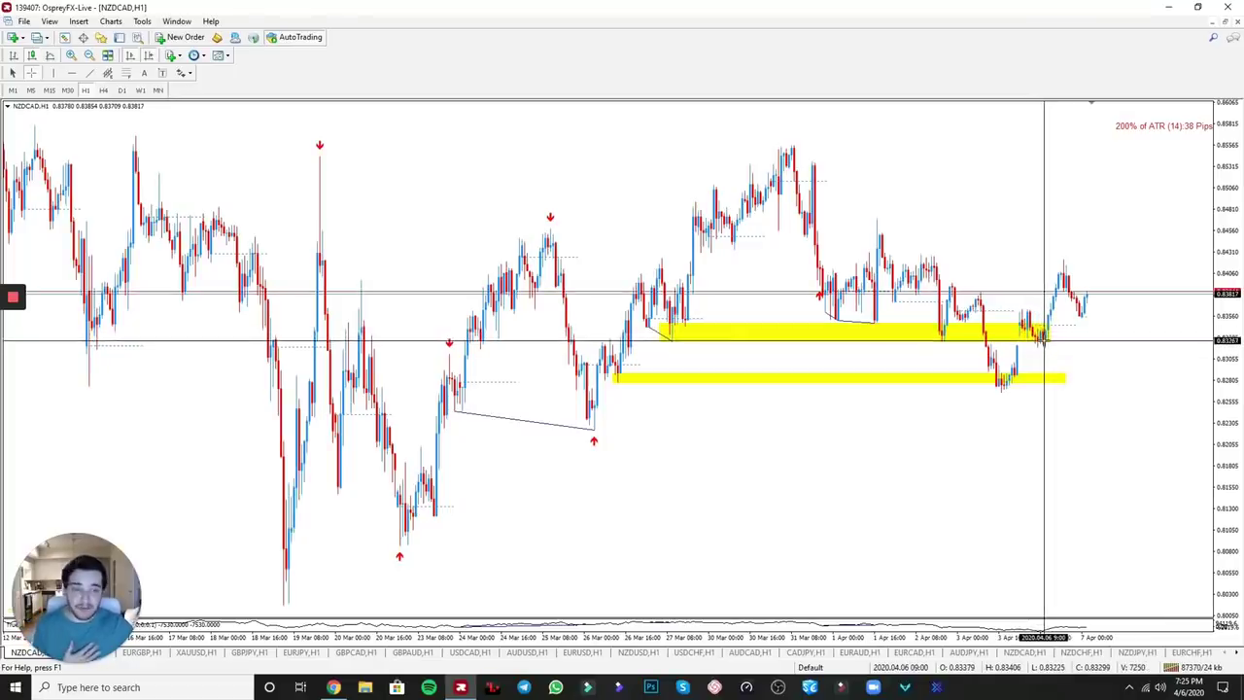
left_click_drag(1045, 338, 1067, 261)
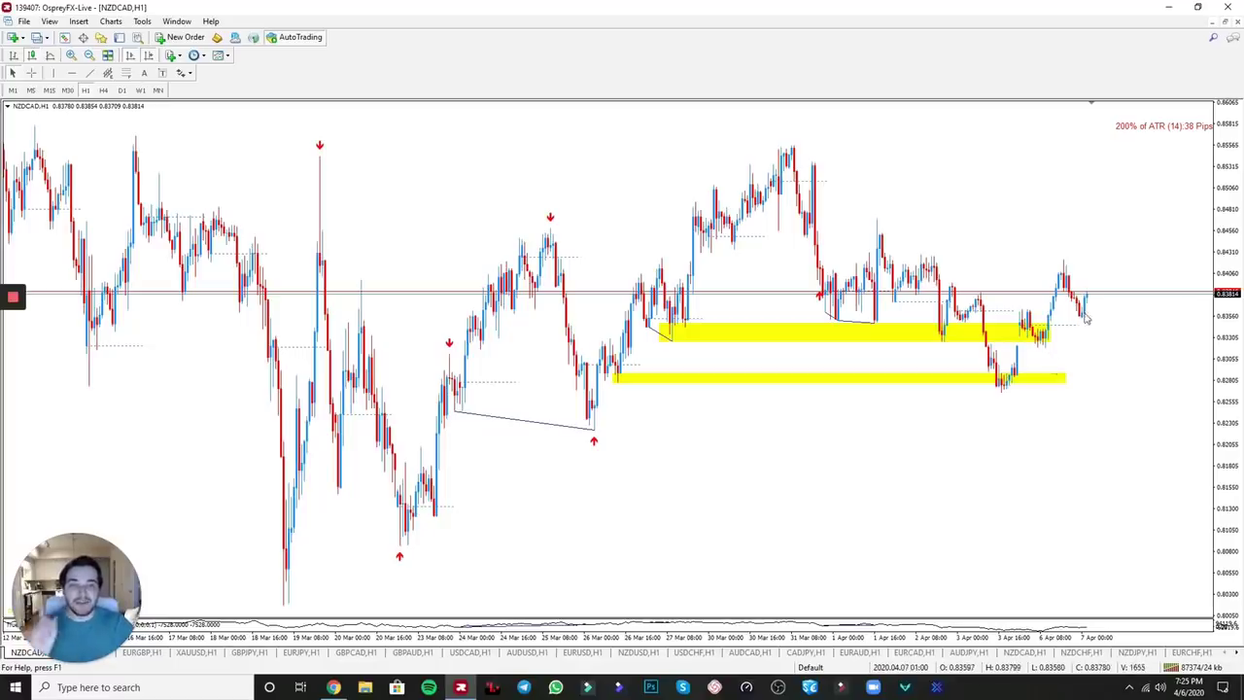
middle_click(1056, 342)
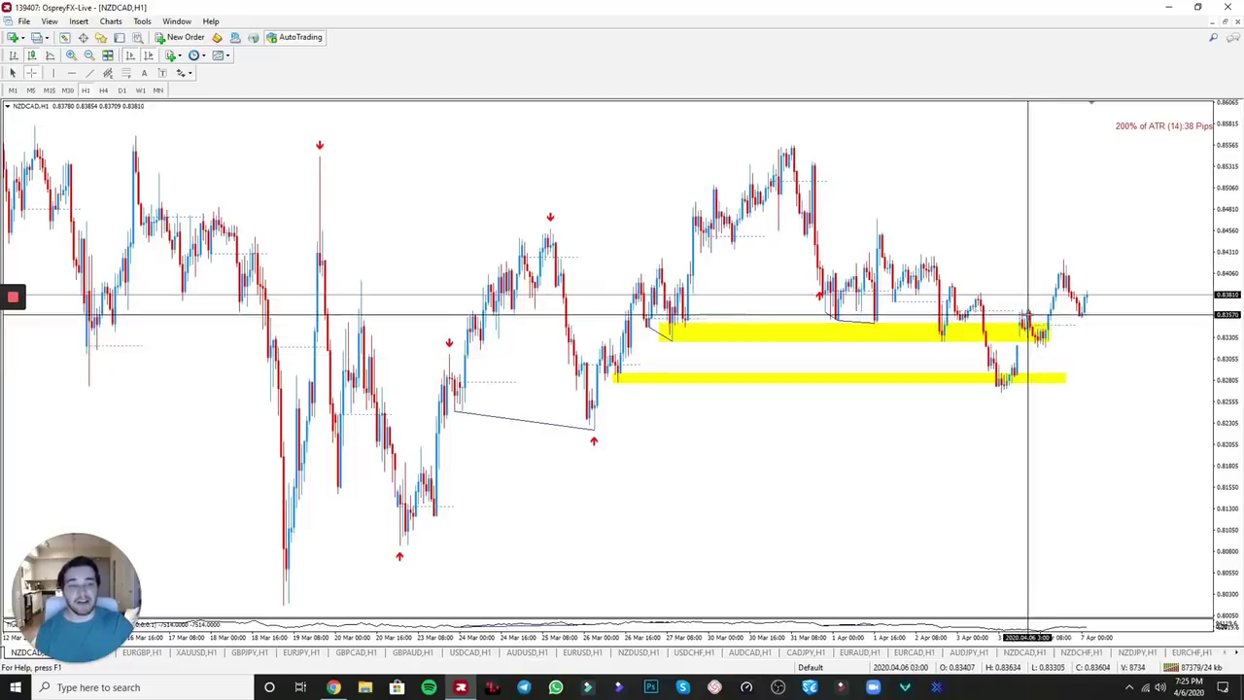
mouse_move(1028, 314)
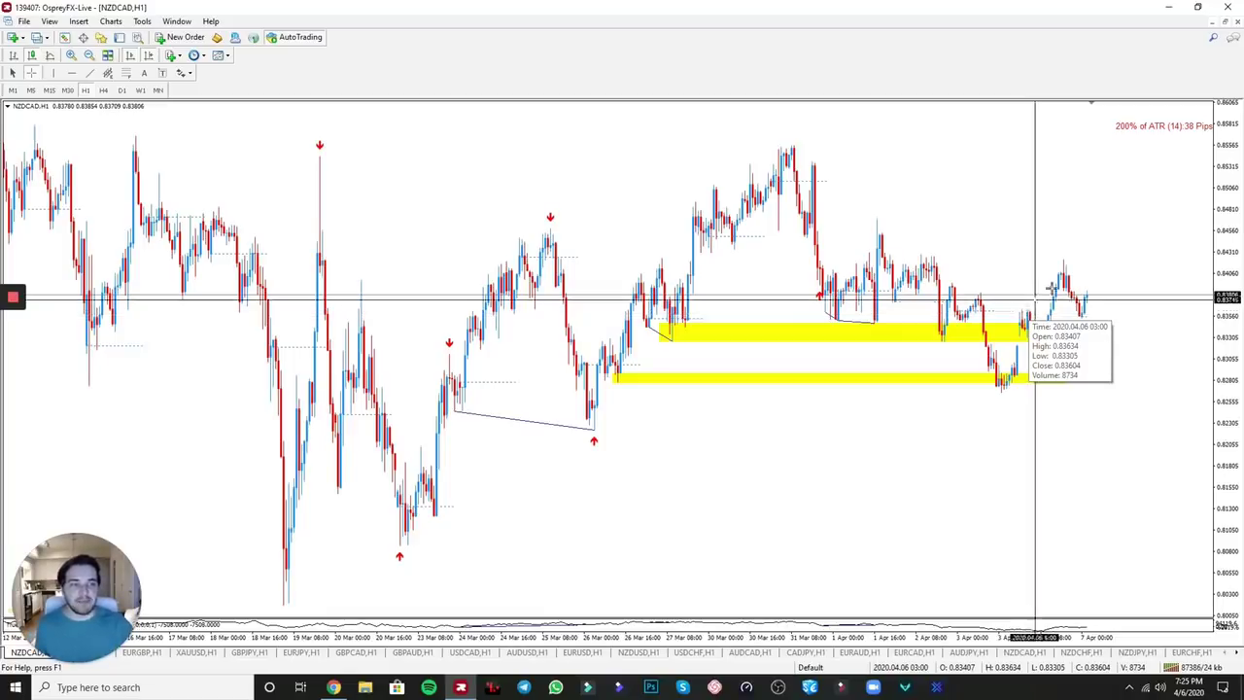
left_click(1180, 134)
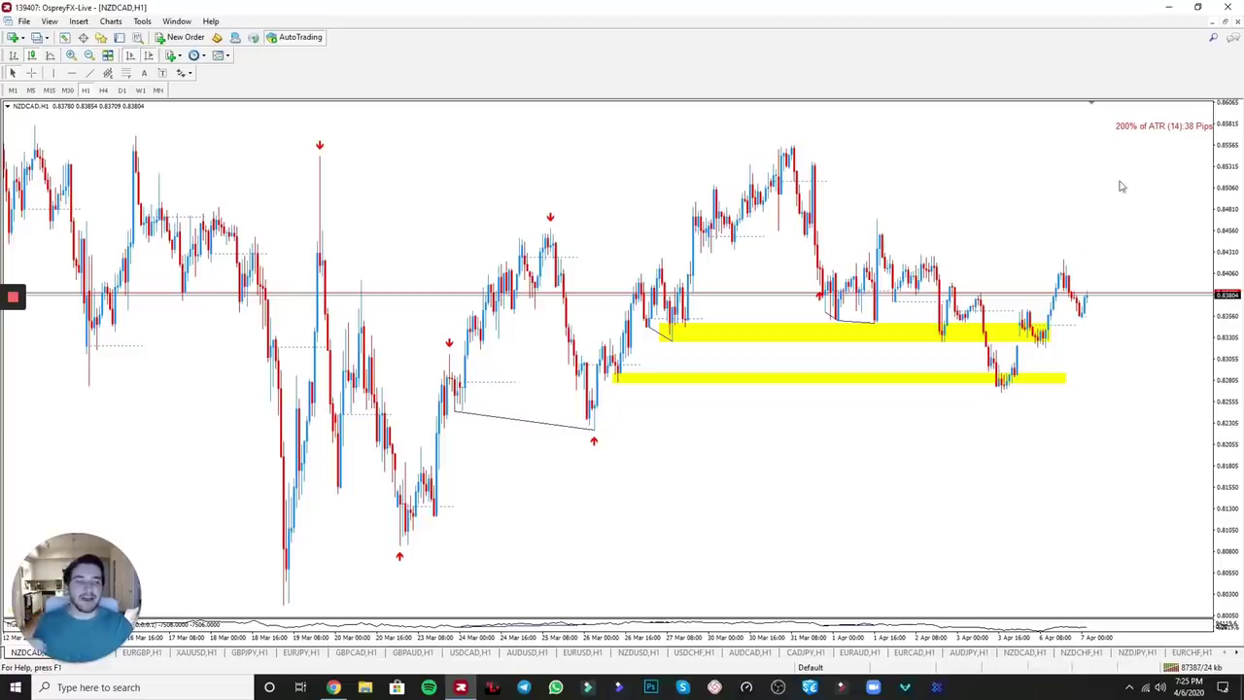
middle_click(1069, 192)
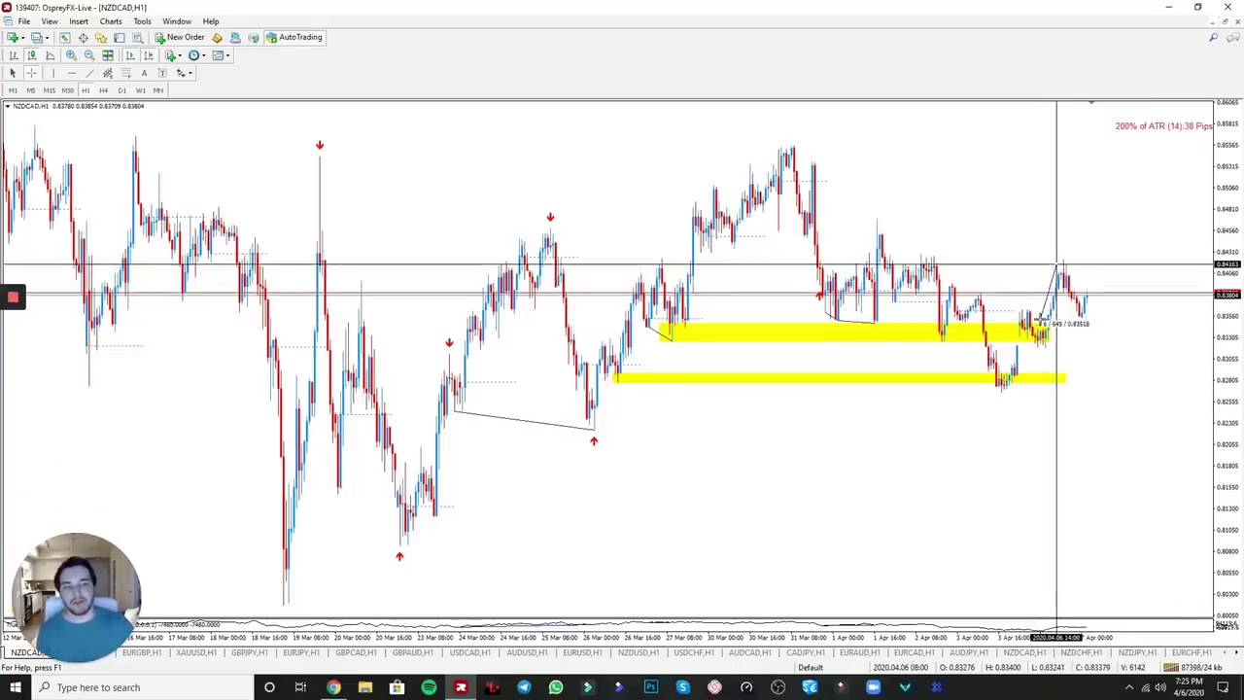
middle_click(1045, 304)
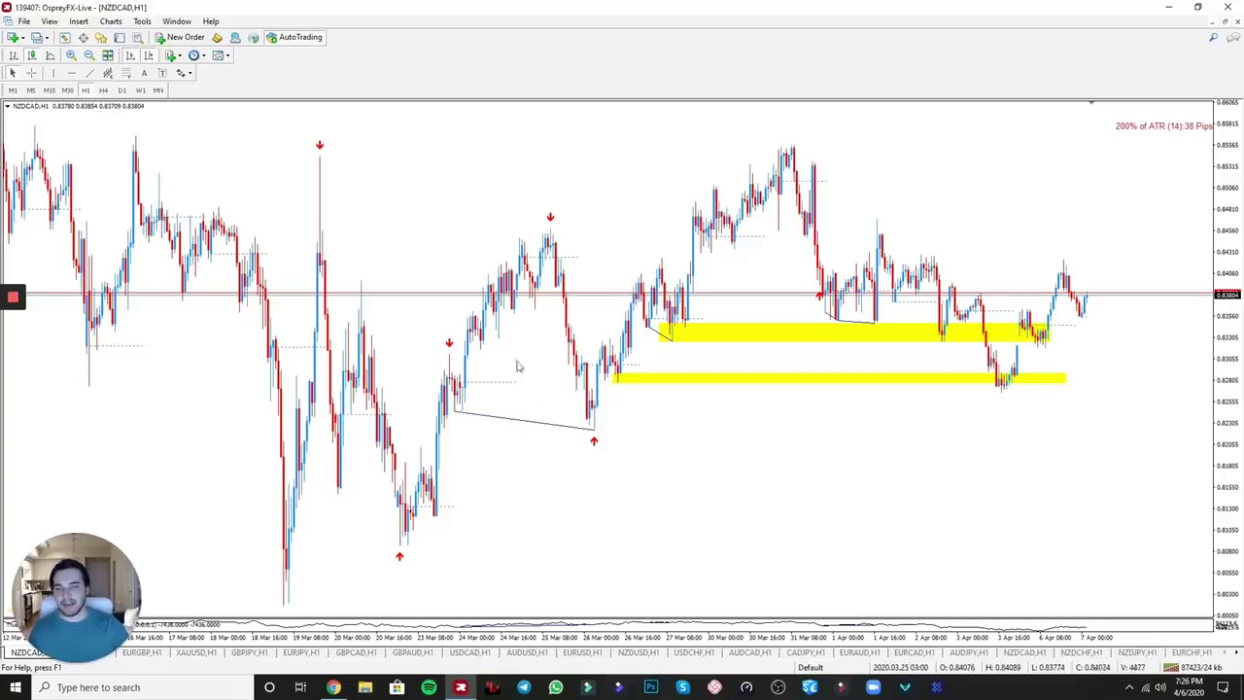
middle_click(300, 169)
middle_click(491, 141)
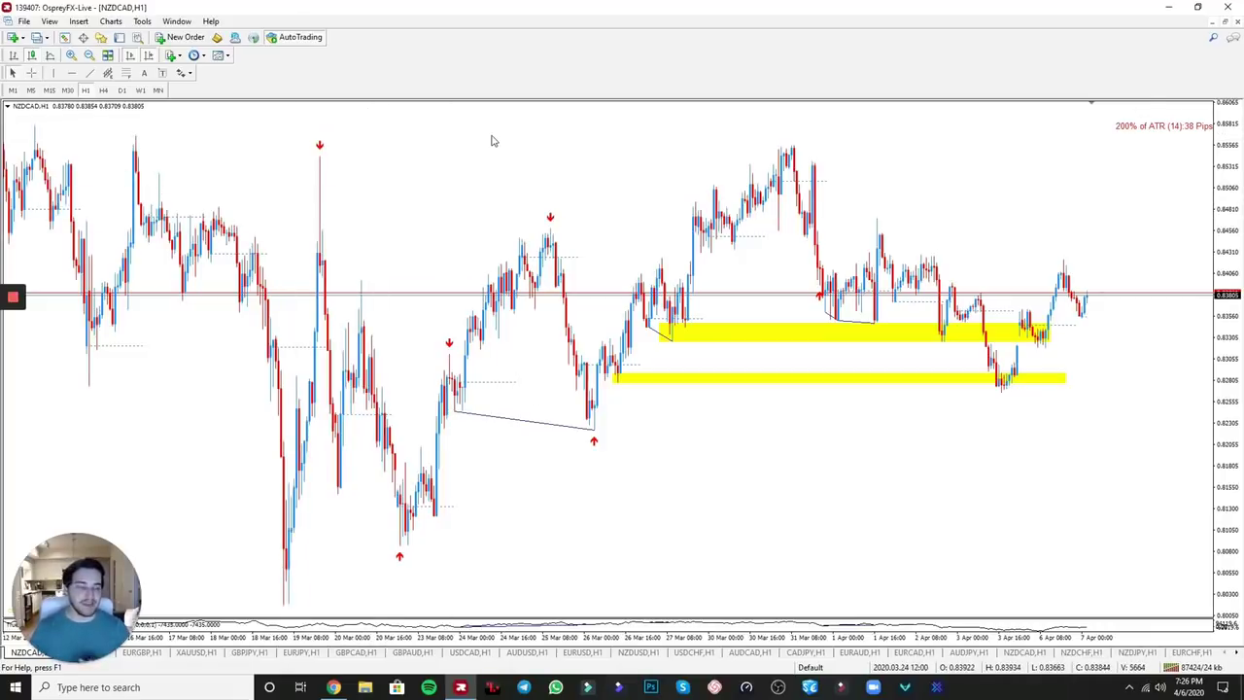
middle_click(749, 243)
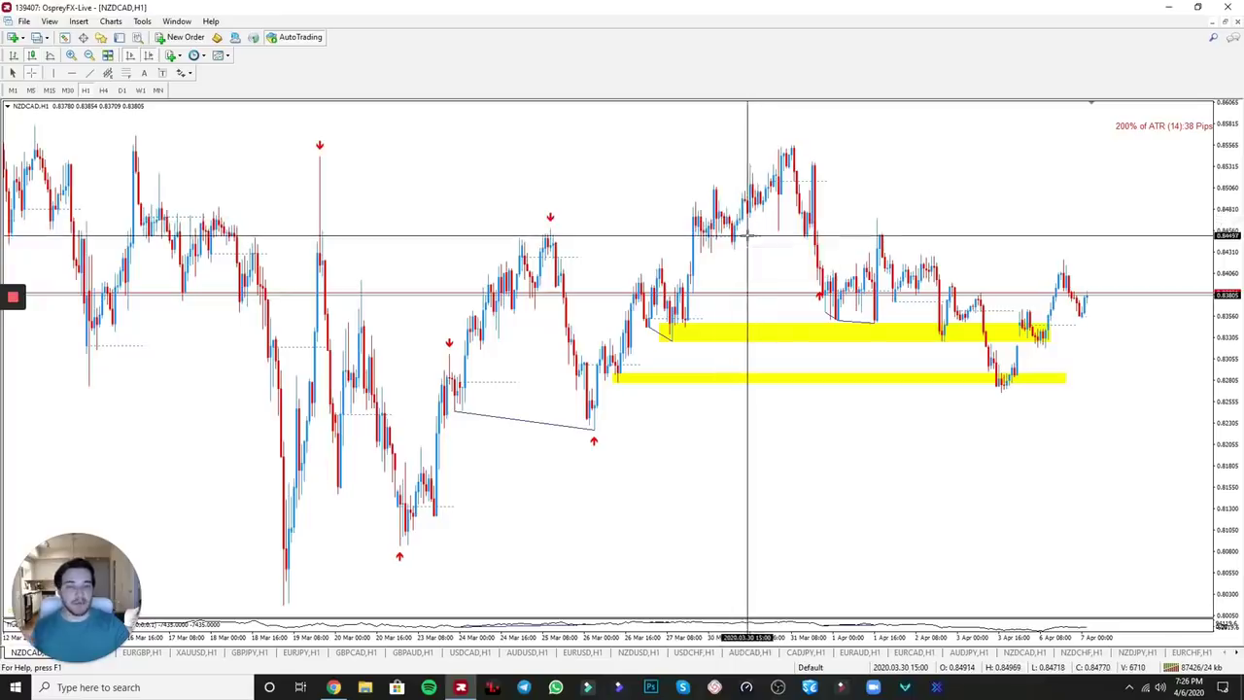
middle_click(749, 243)
middle_click(1020, 133)
middle_click(1020, 133)
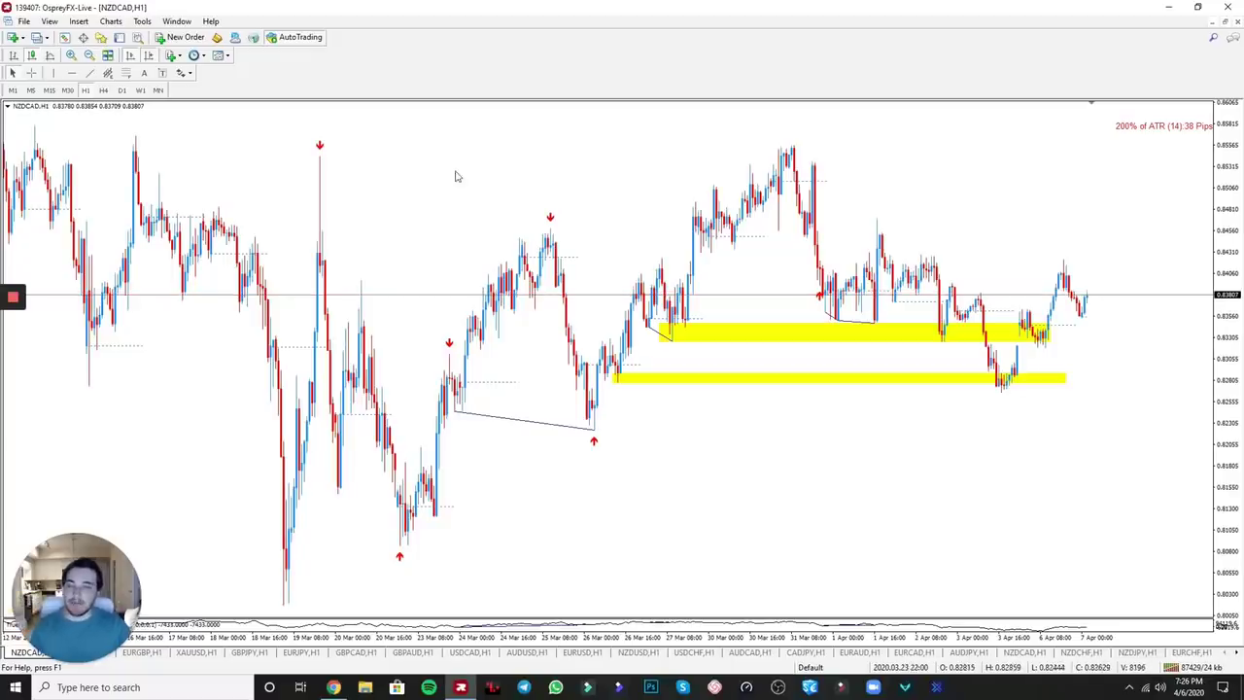
Add the PipsAhoy PipCounter indicator with default settings from the Navigator, then close it.
left_click(101, 37)
scroll(93, 183, "down", 5)
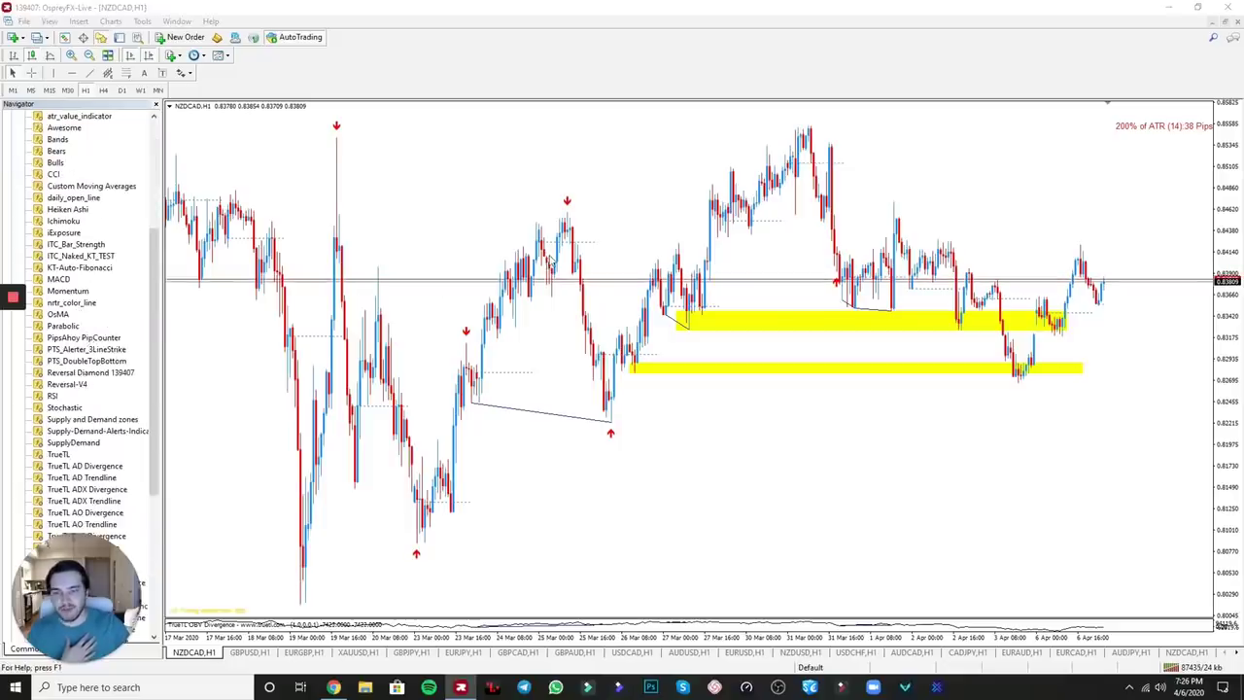
double_click(87, 338)
left_click(386, 509)
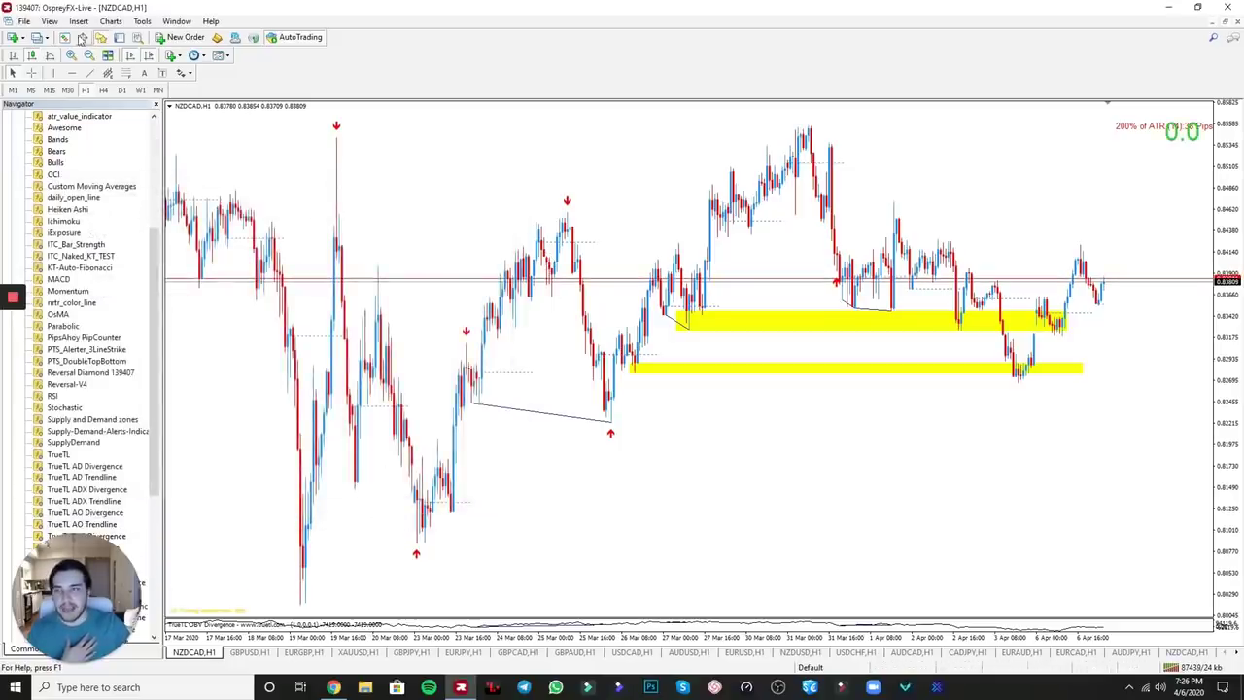
left_click(101, 37)
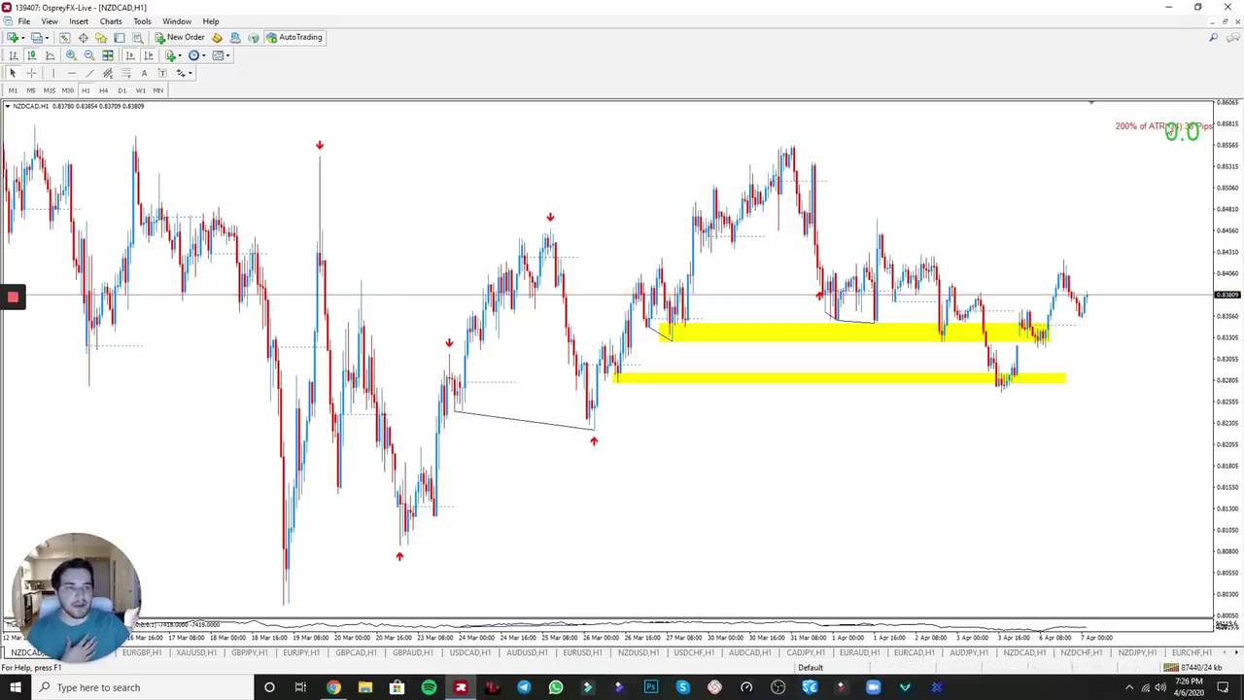